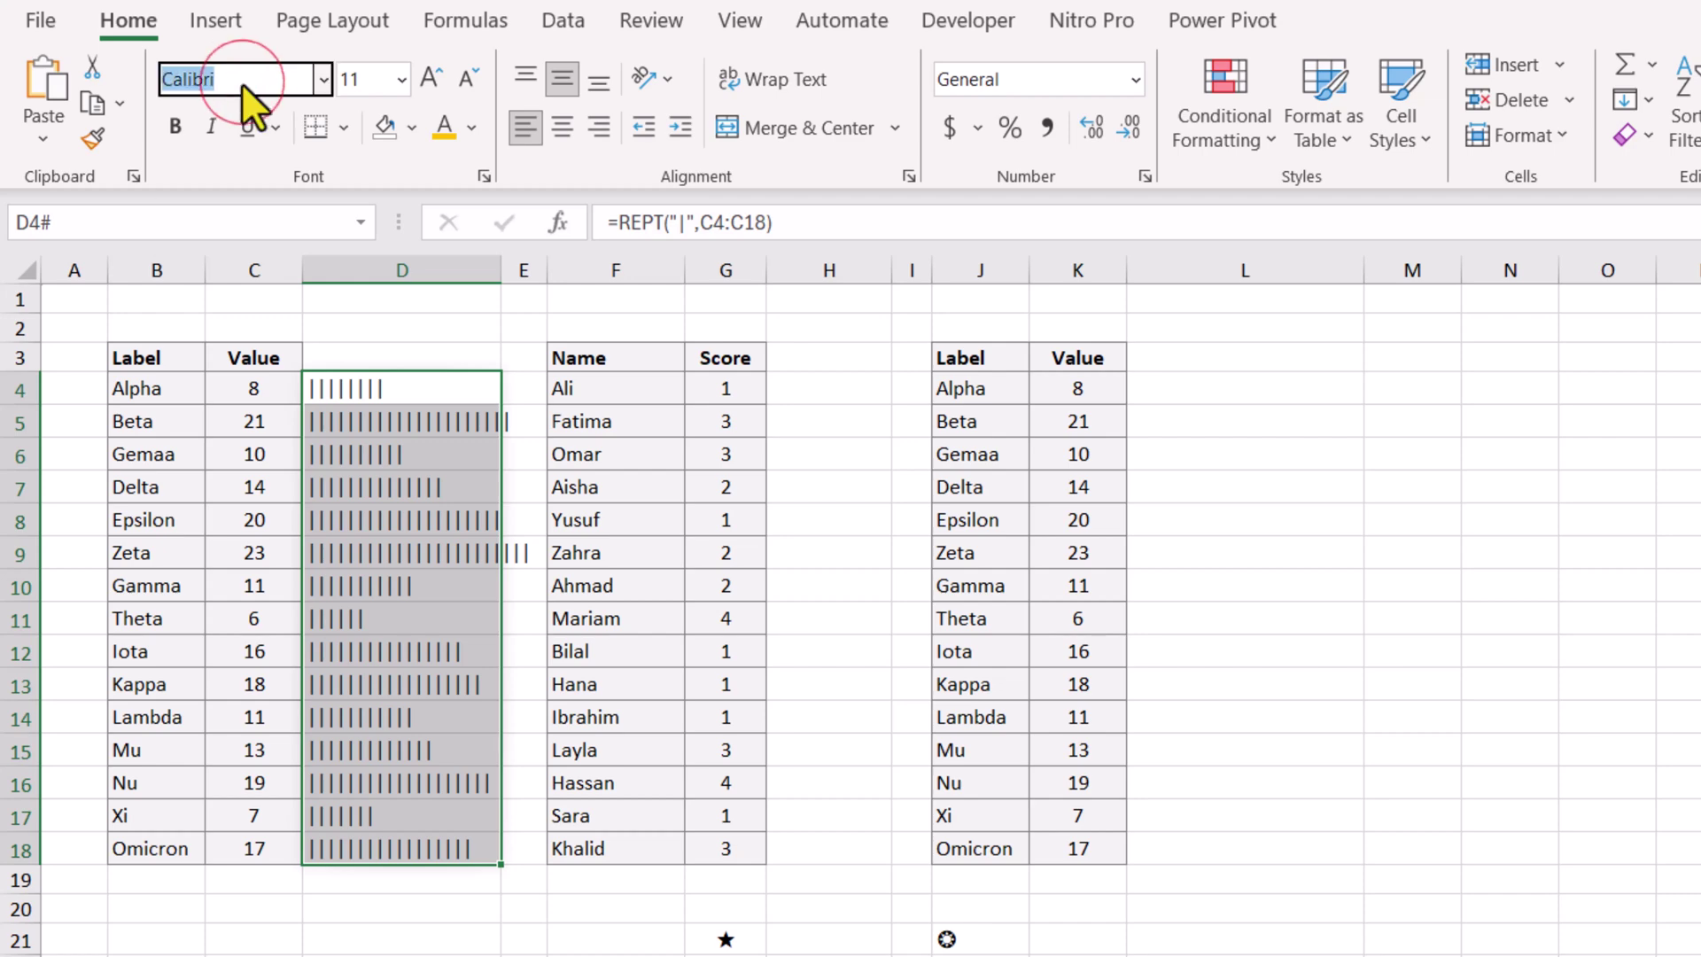
Step: Set the font of the repeated bars in D4:D18 to Britannic Bold
type("Br")
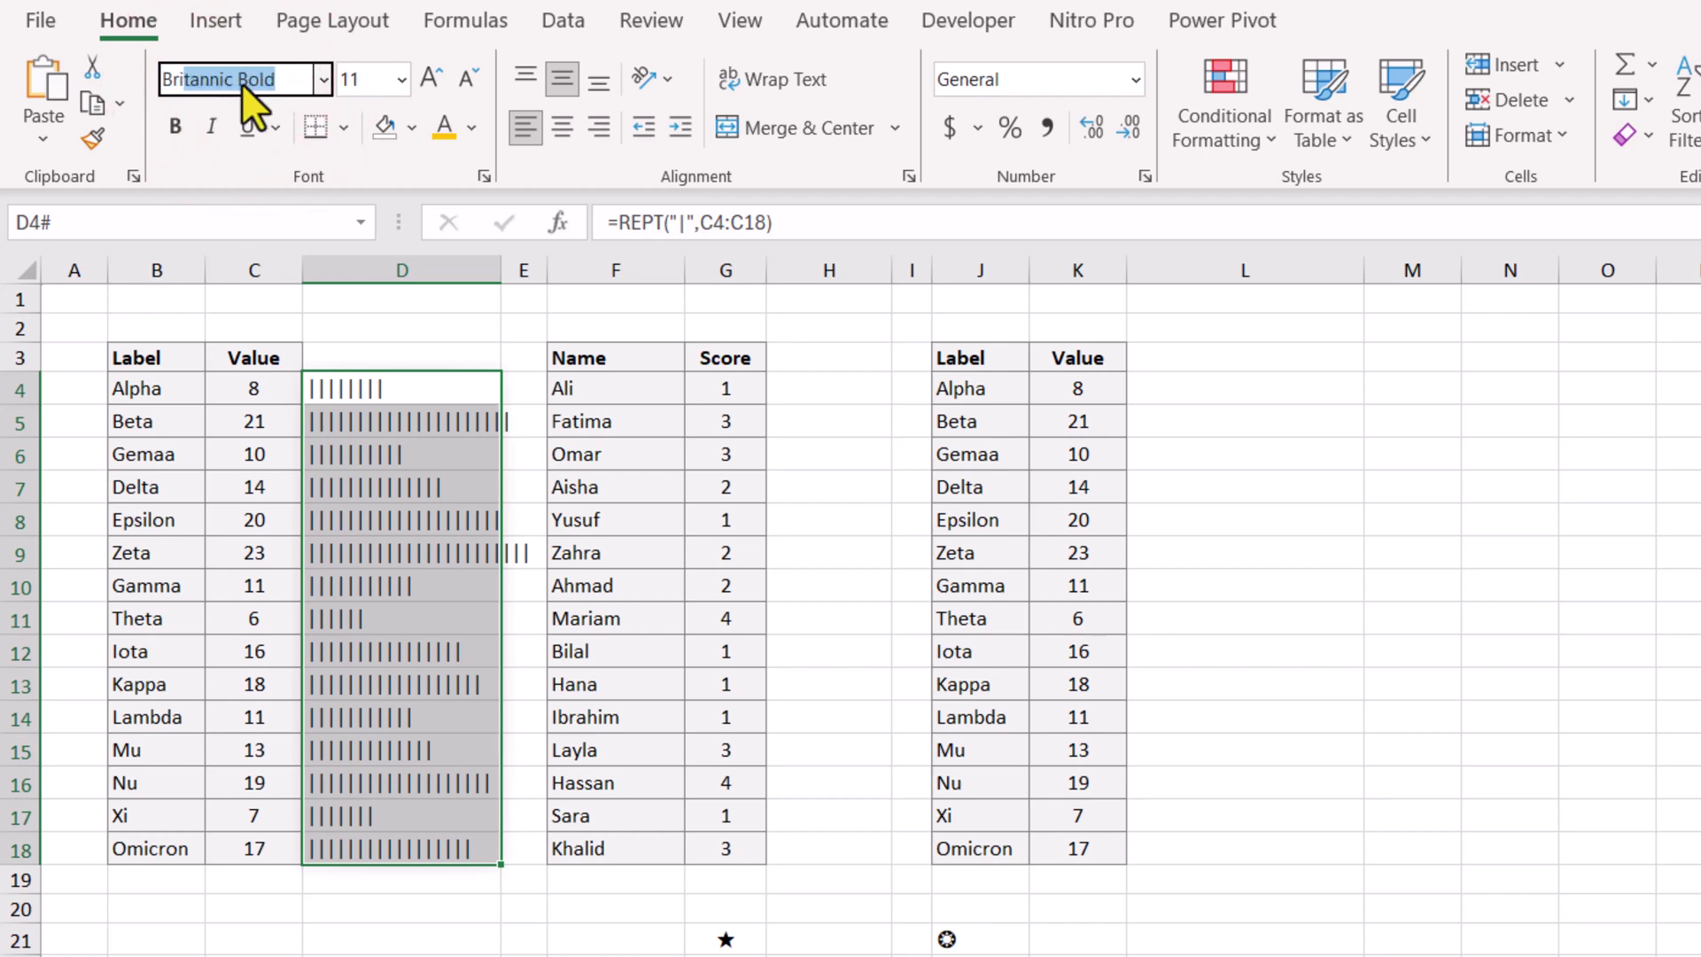
type("i")
key("Return")
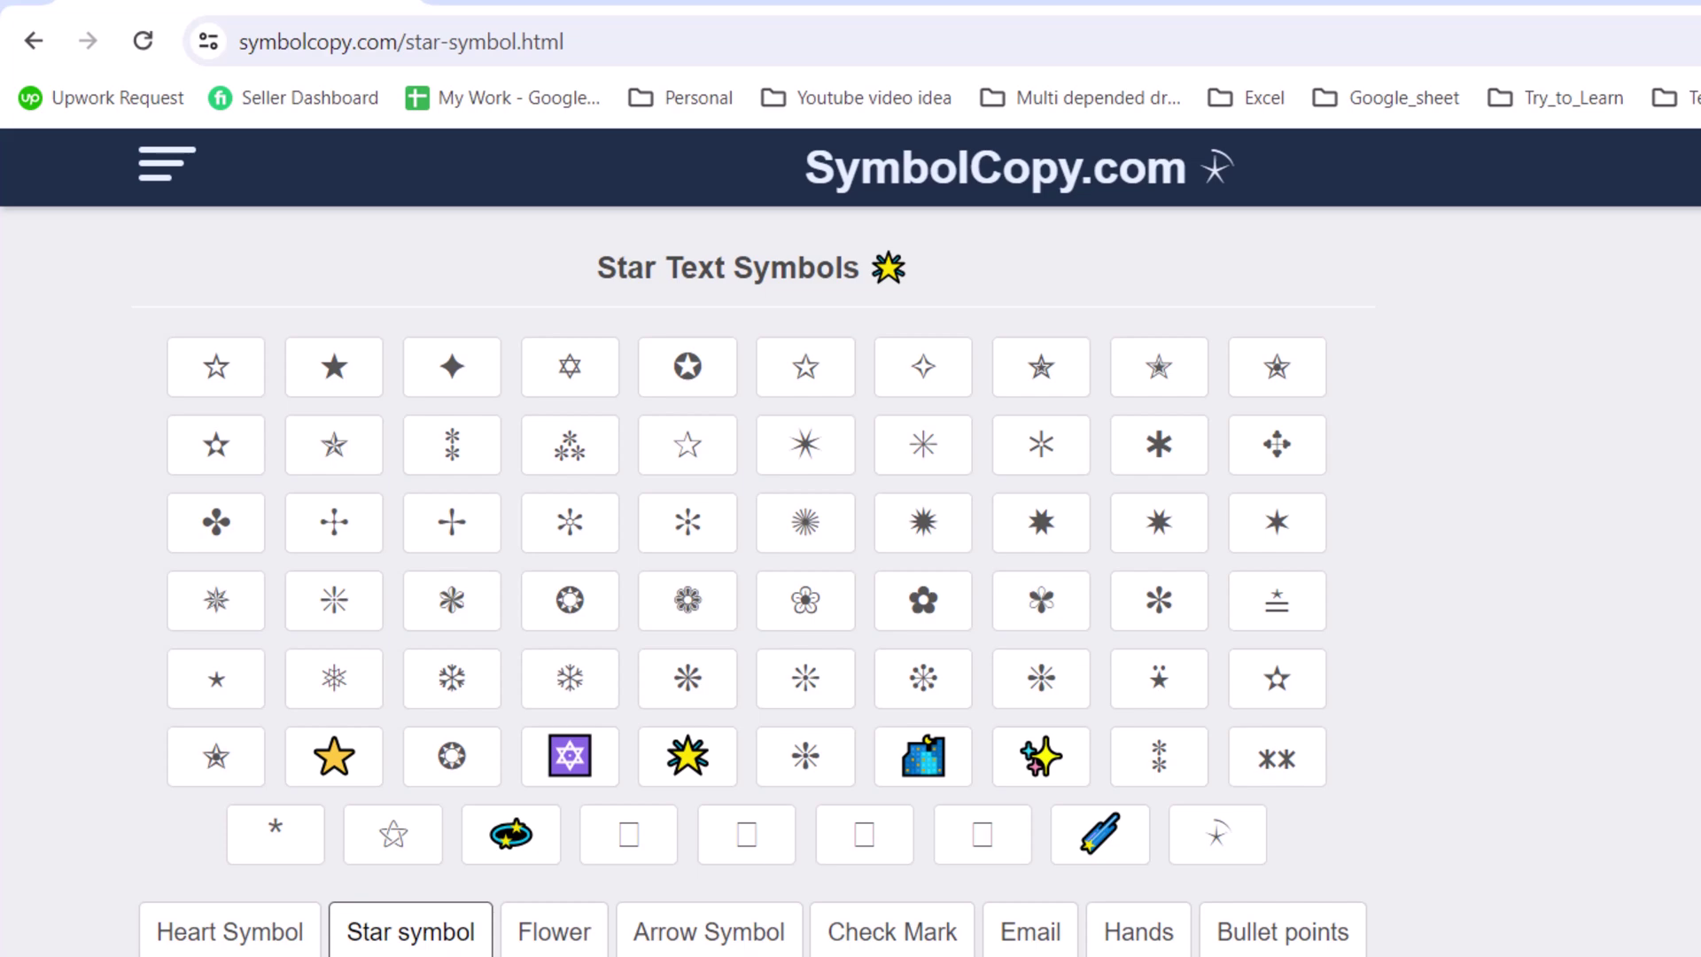
Step: Copy the star symbol from G21 and enter =REPT("★",G4:G18) in H4 to show the scores as stars
left_click(704, 944)
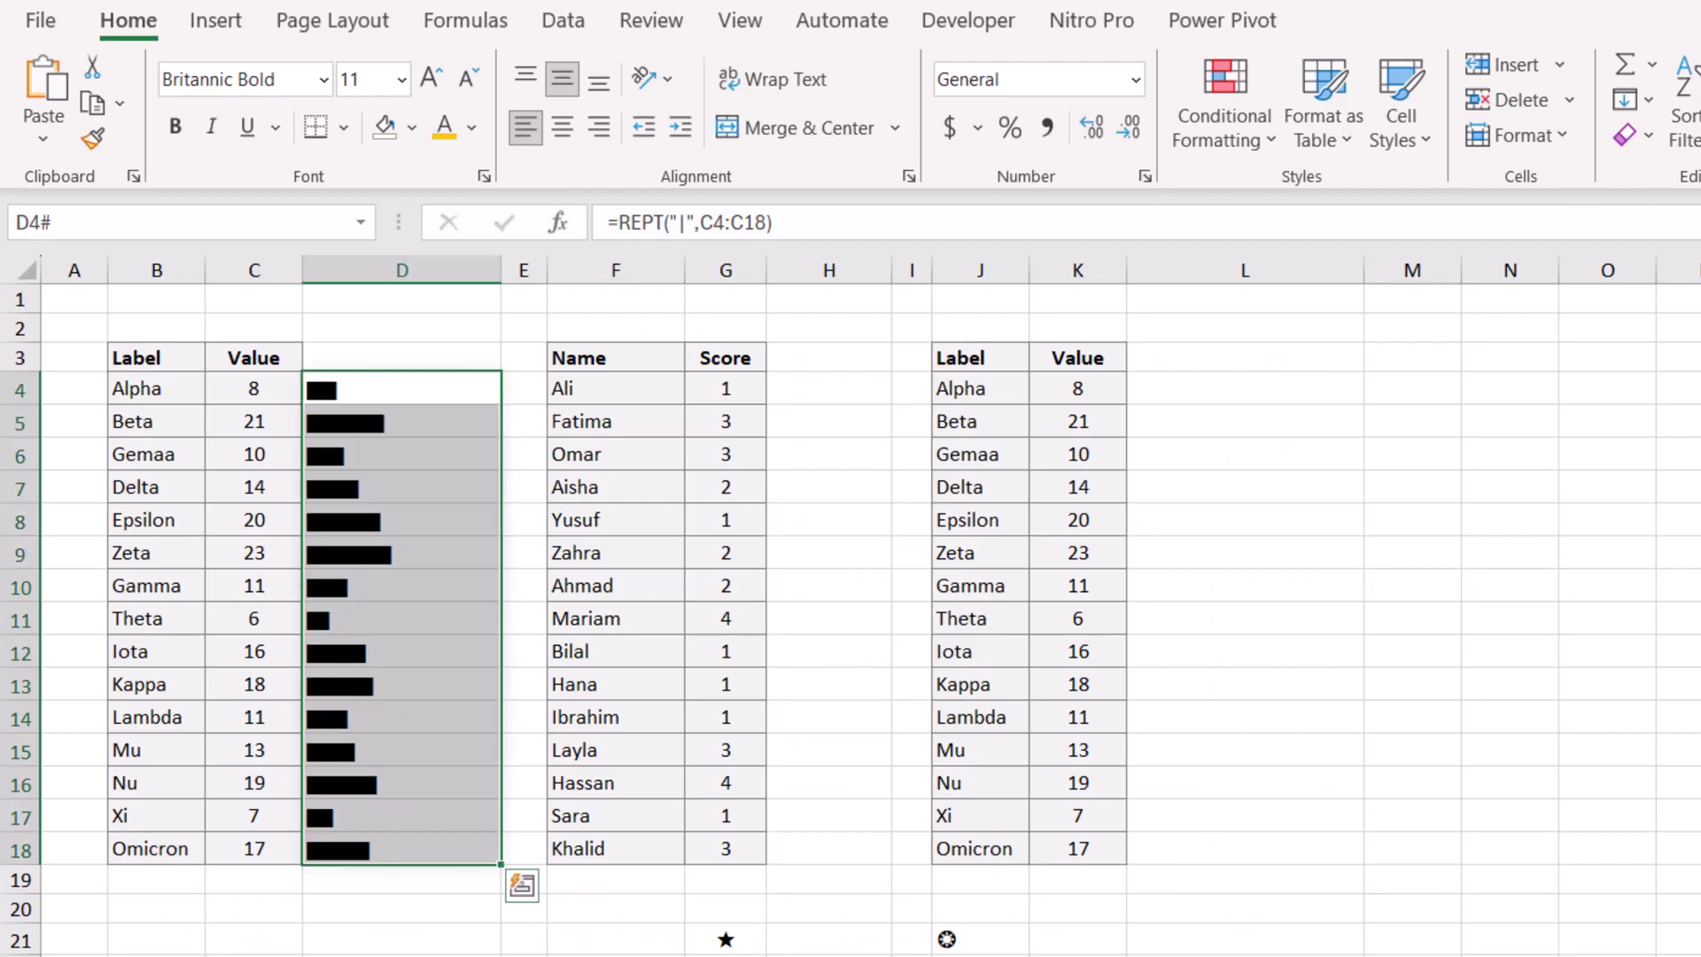
left_click(725, 939)
left_click(596, 222)
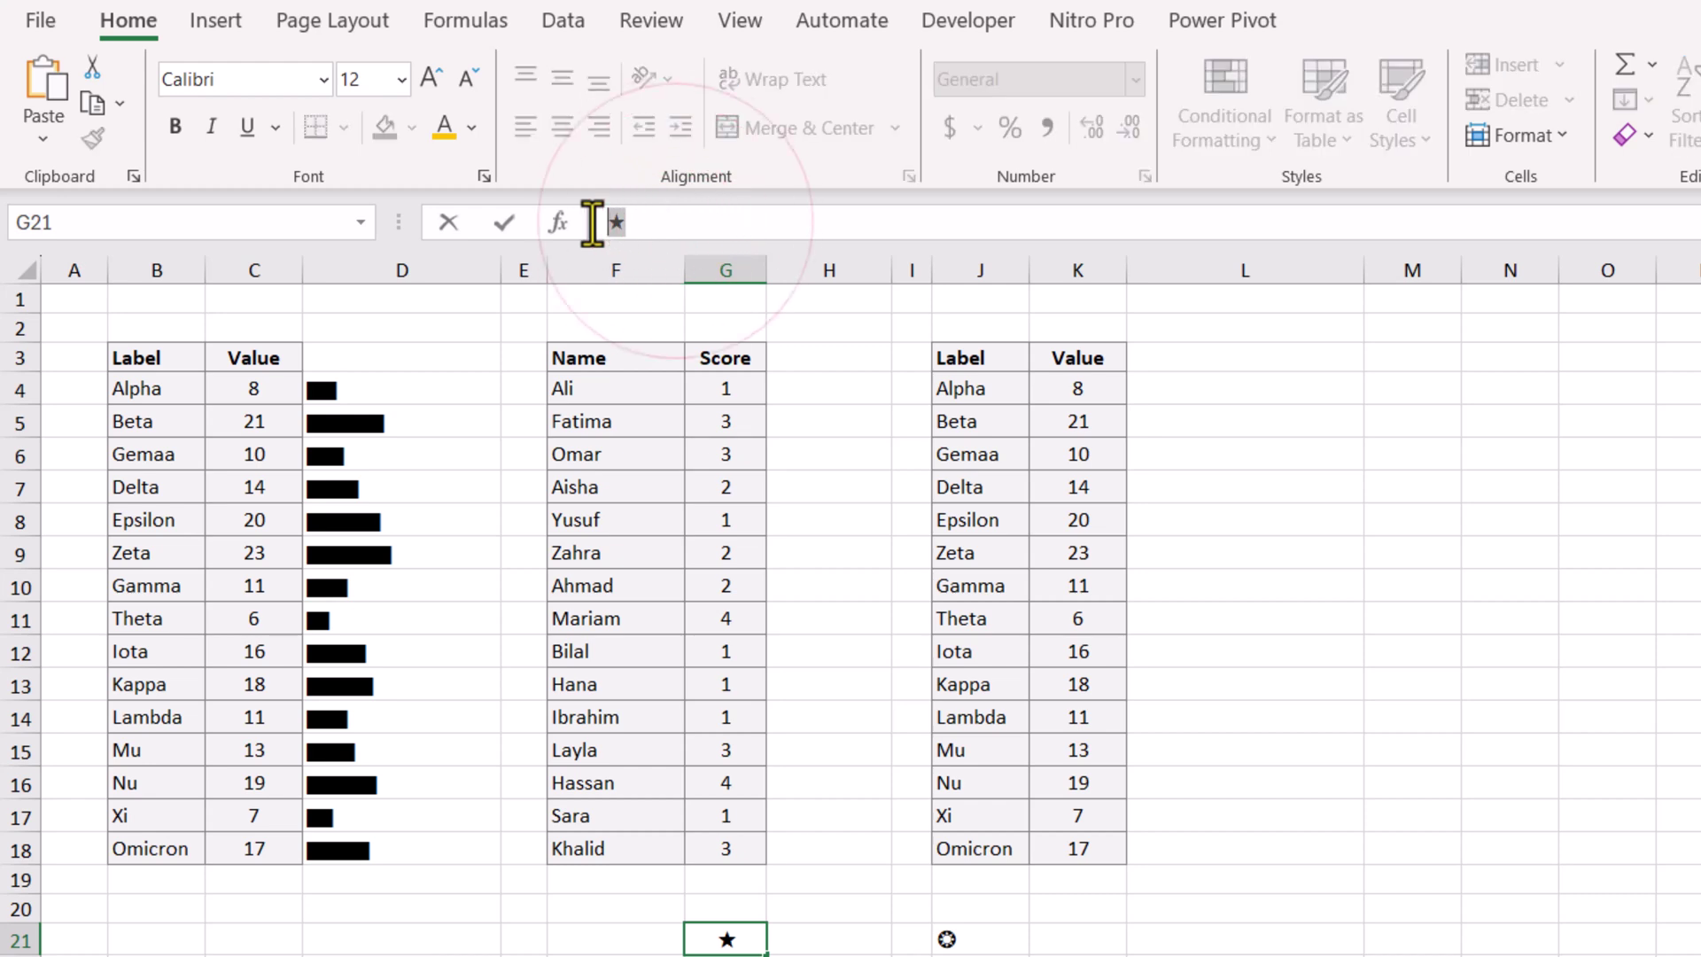
left_click(780, 390)
type("=")
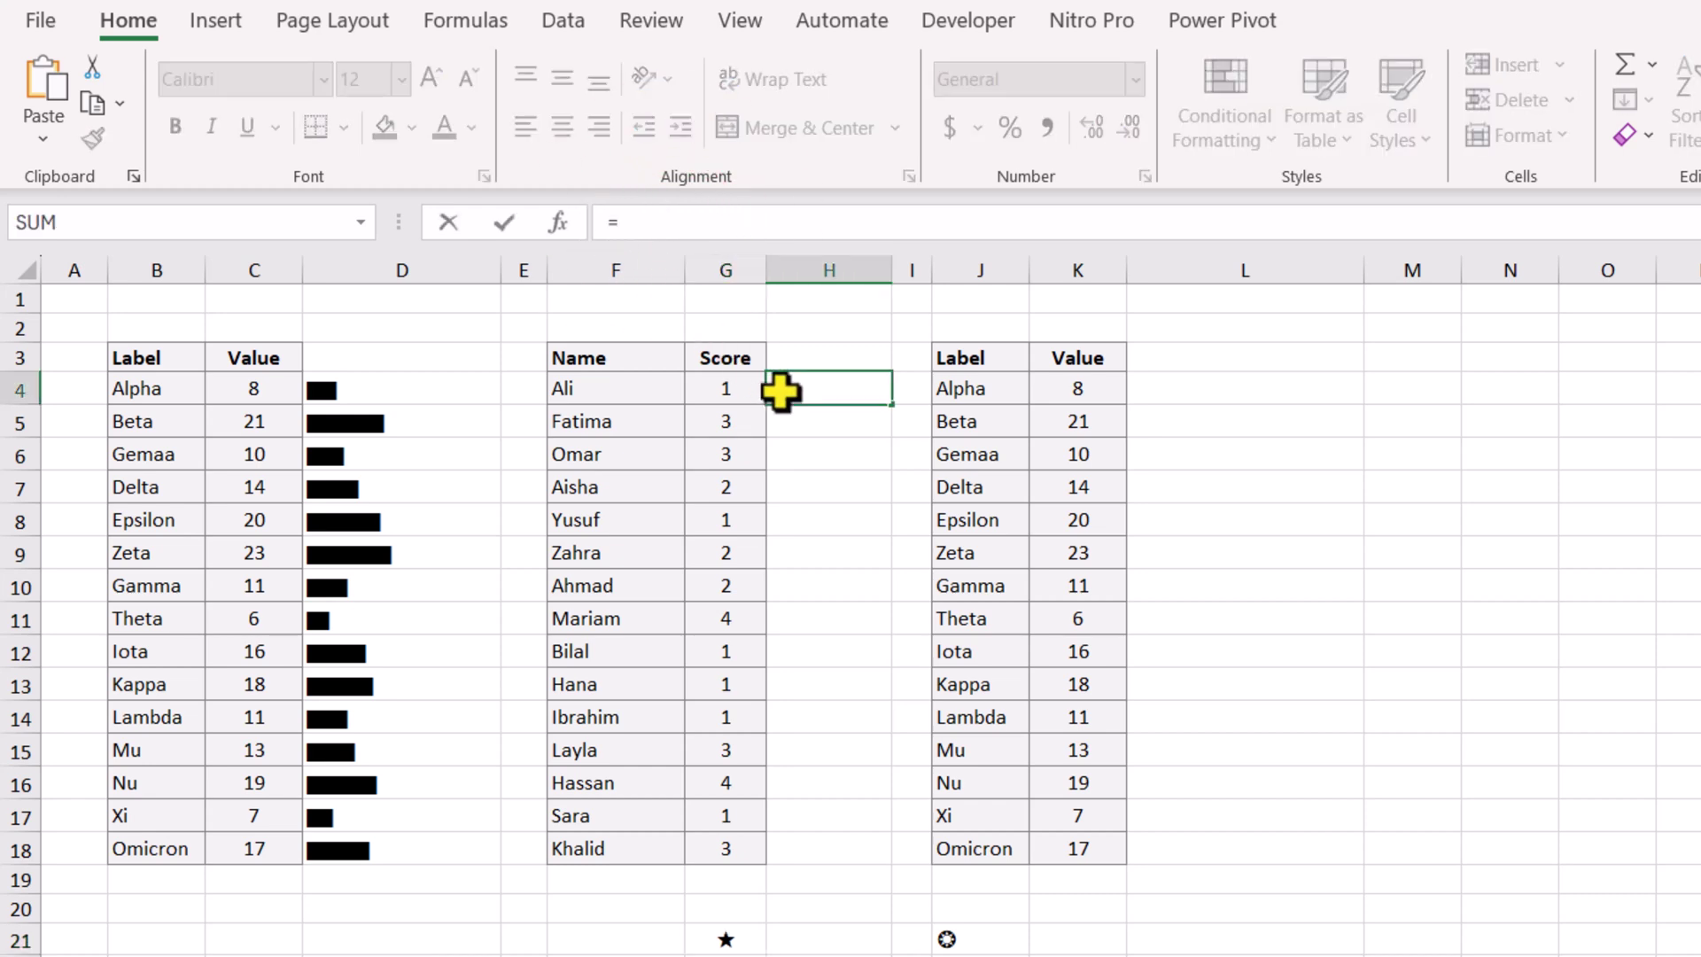
type("rept(")
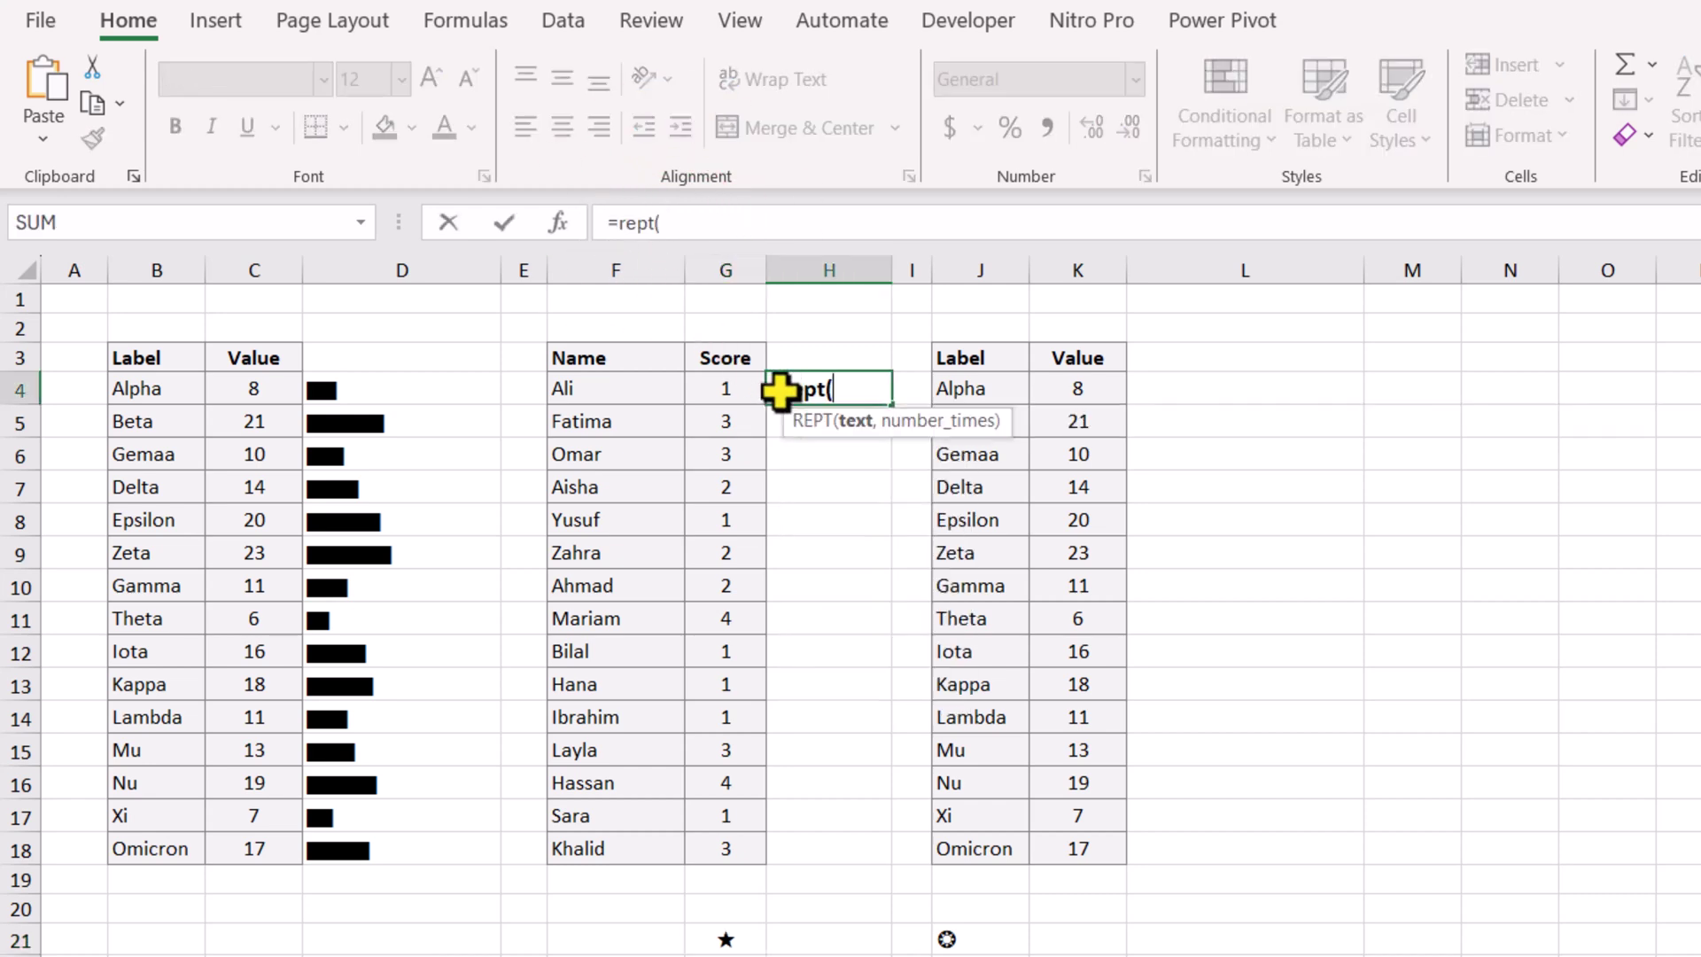
type("\"★")
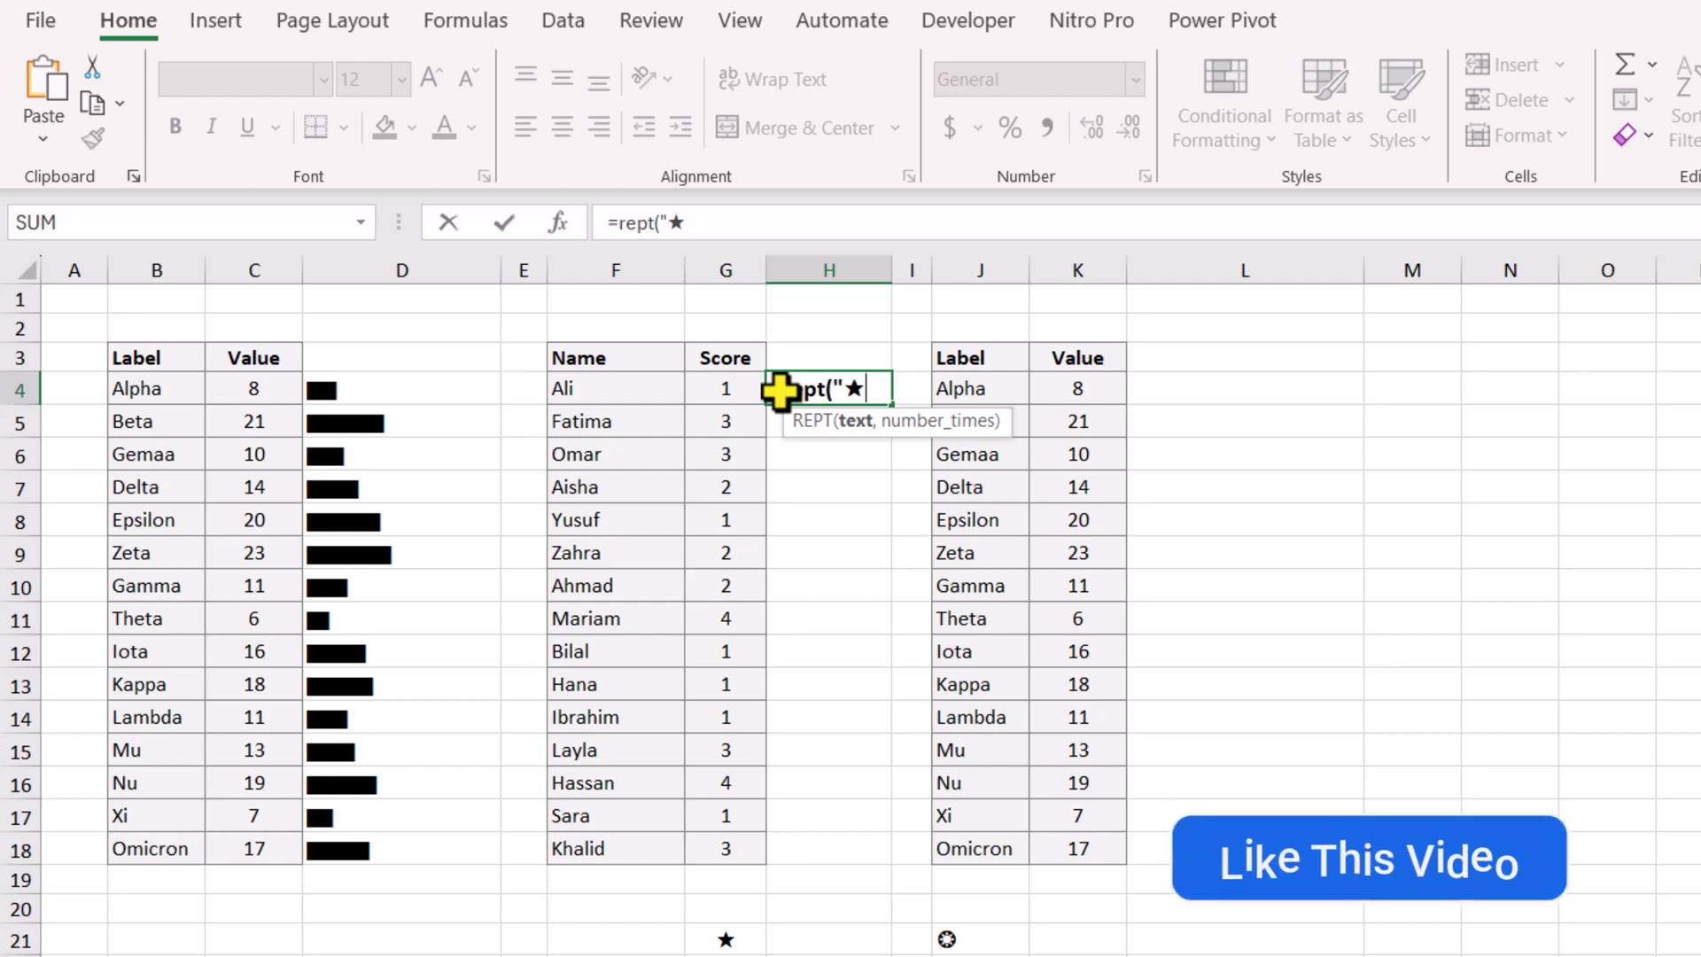
type("\",")
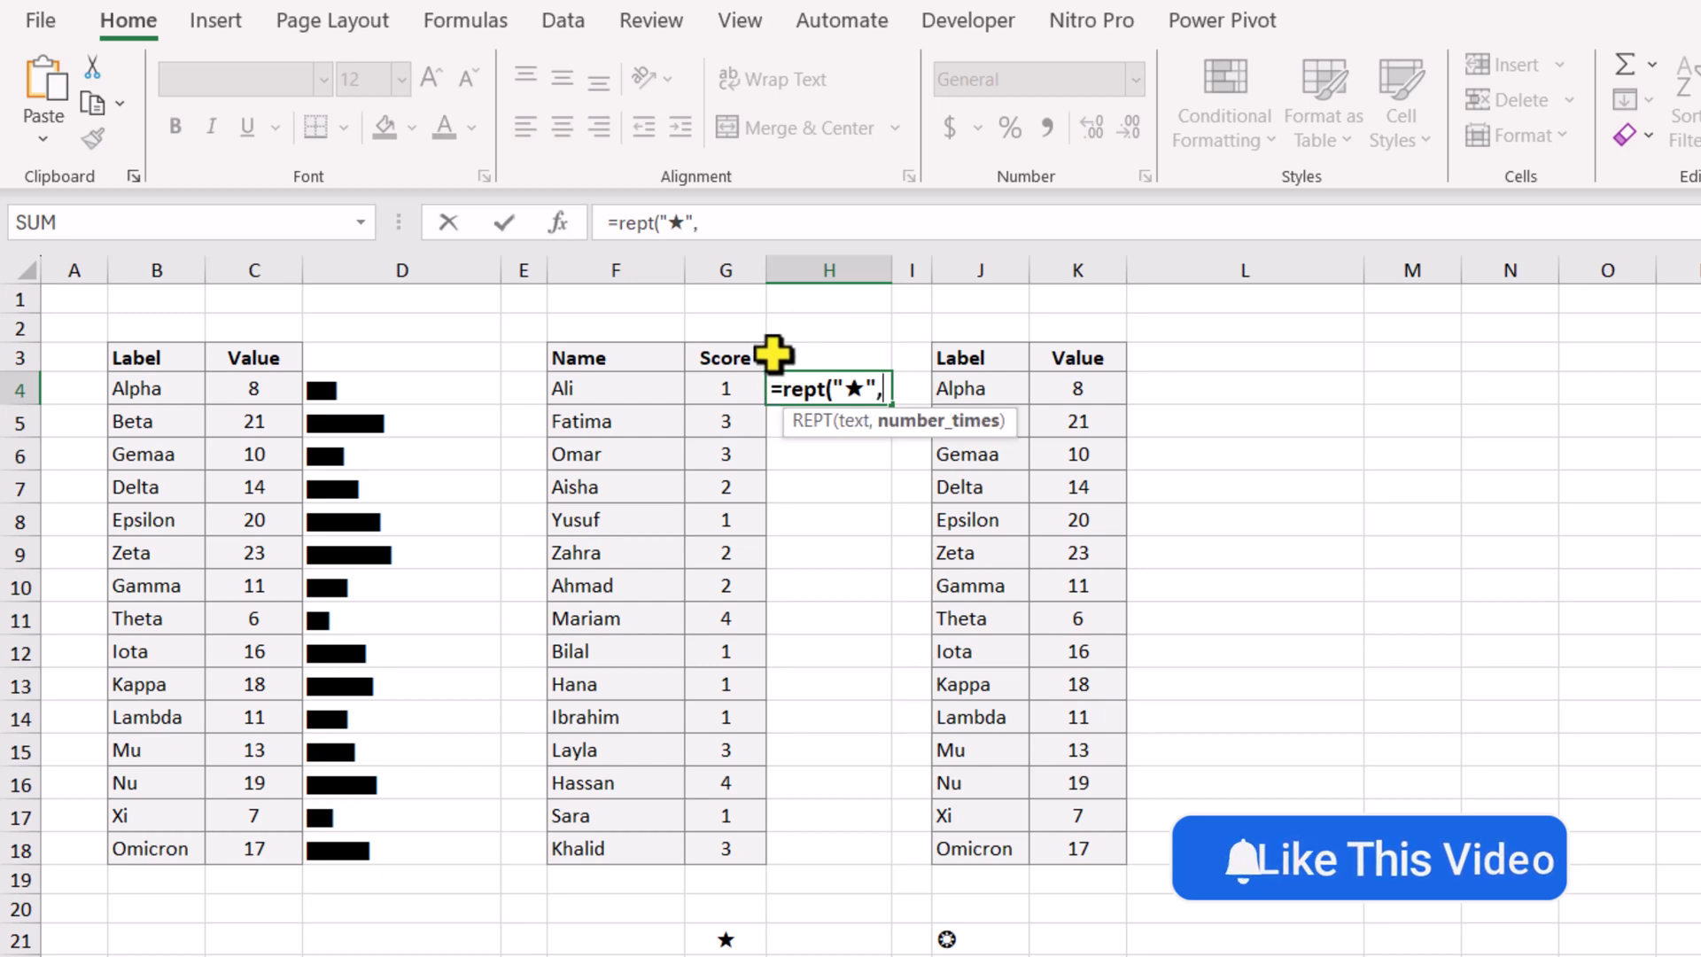
left_click_drag(706, 383, 734, 864)
type(")")
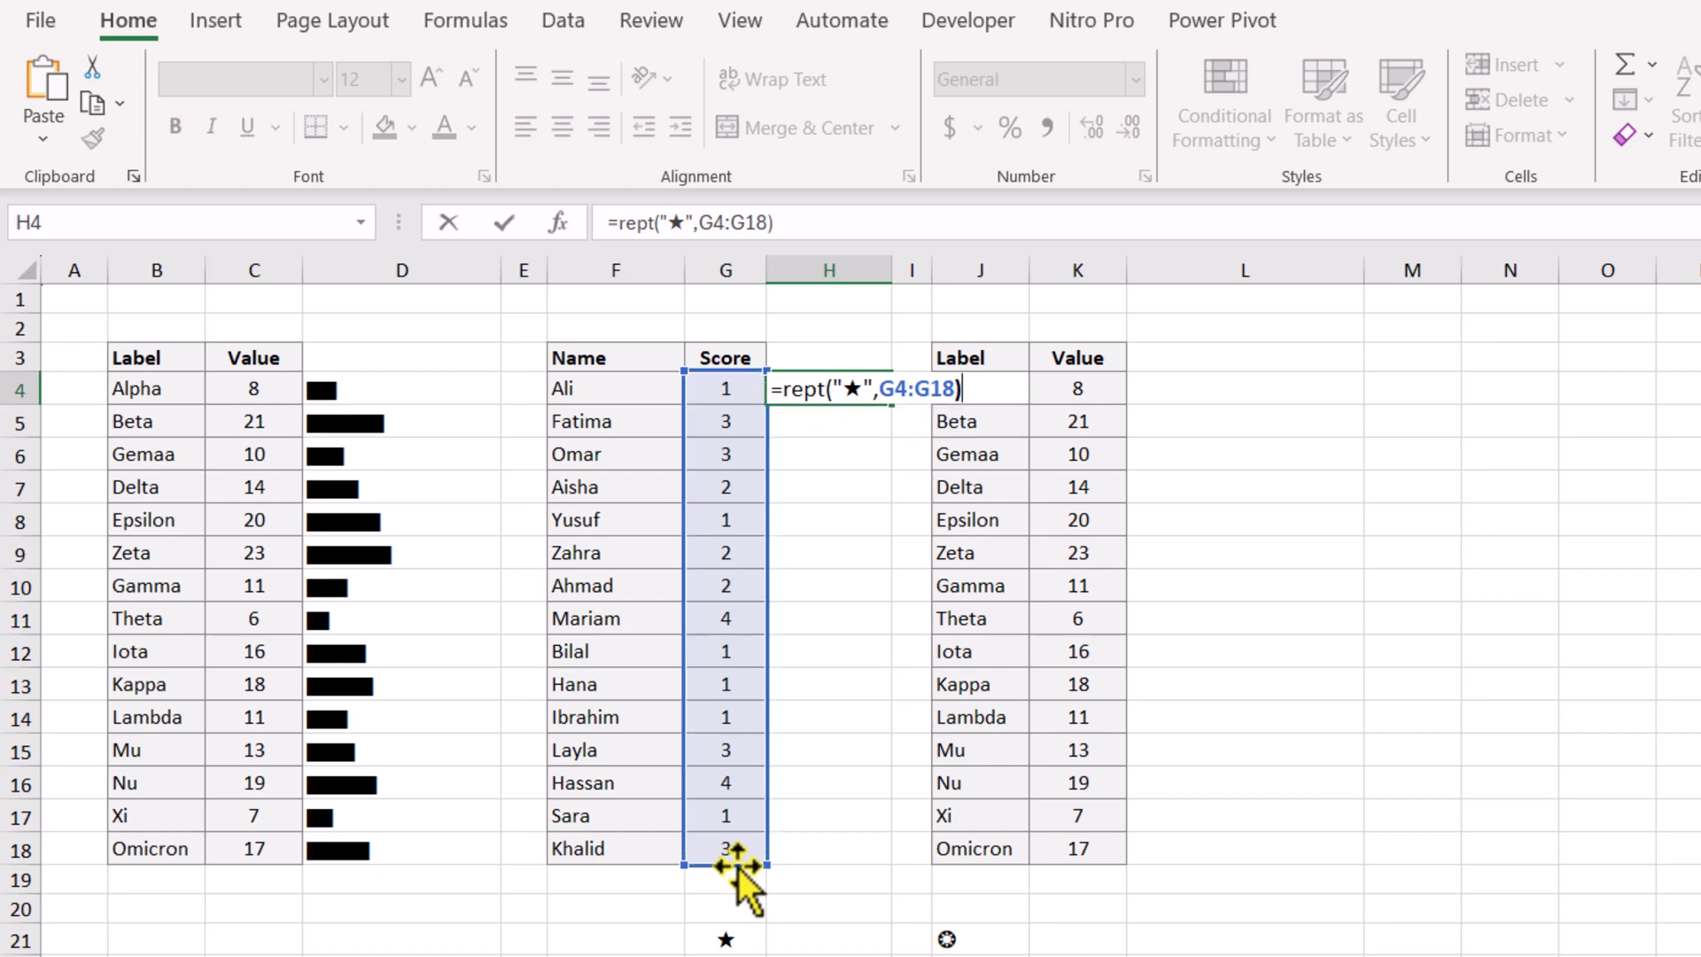
key("Return")
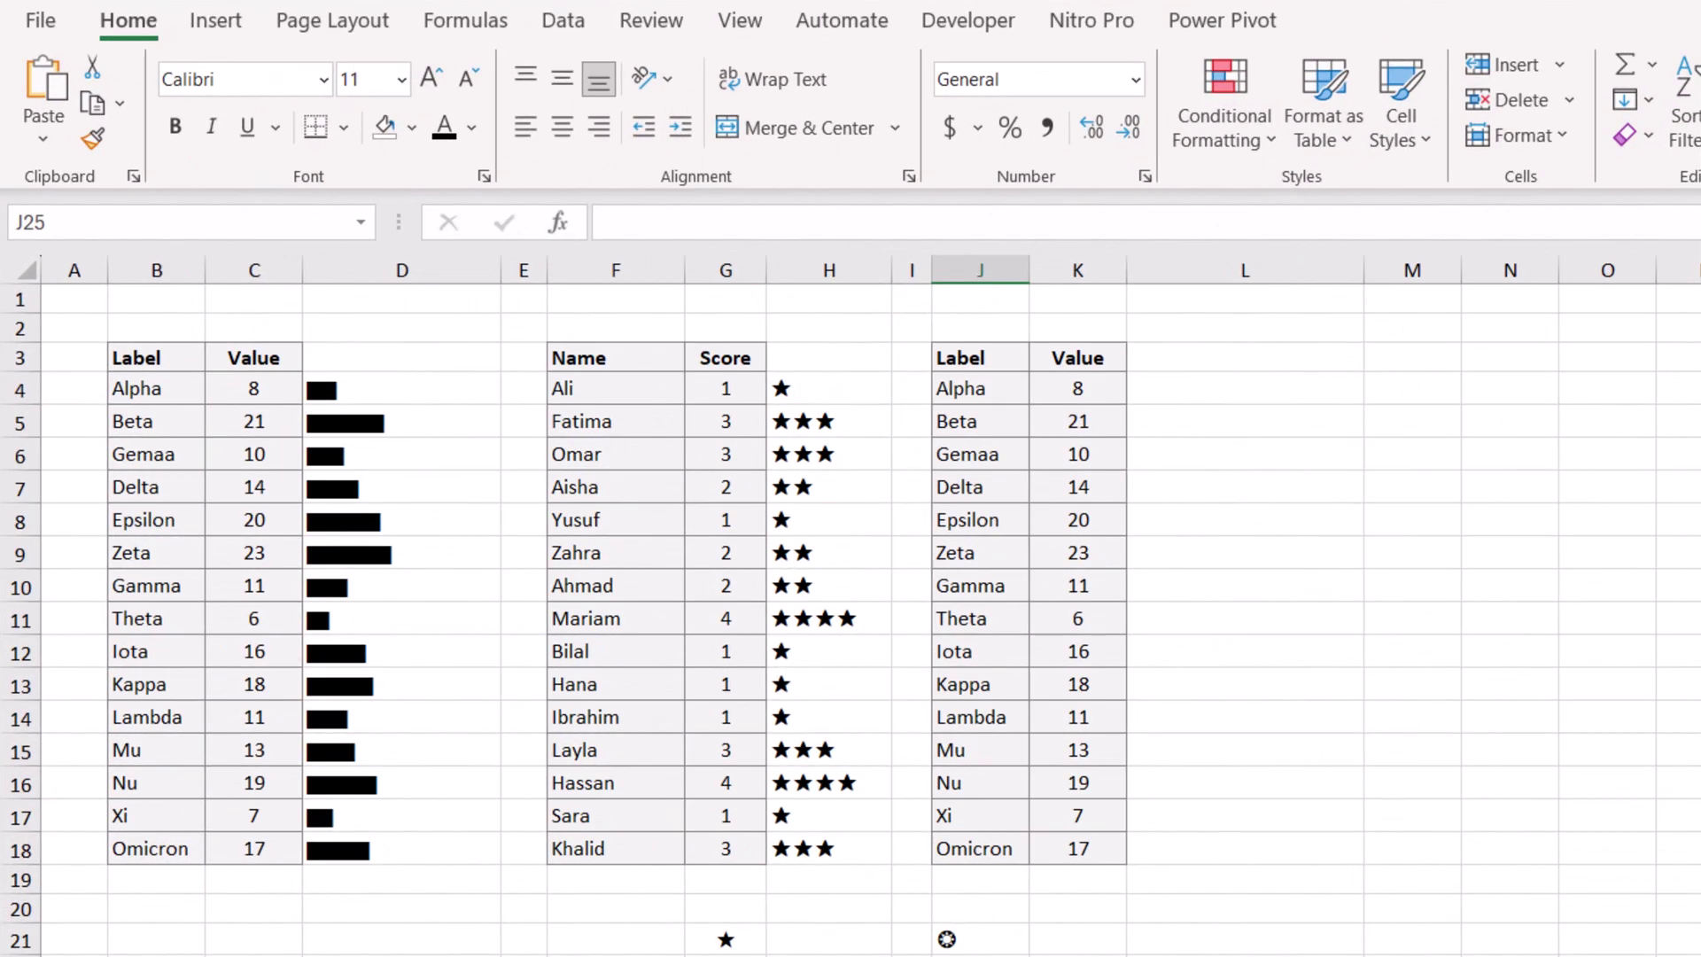
Step: In L4, enter =REPT("-",K4:K18-1)& followed by the quoted circular symbol copied from J21
left_click(983, 937)
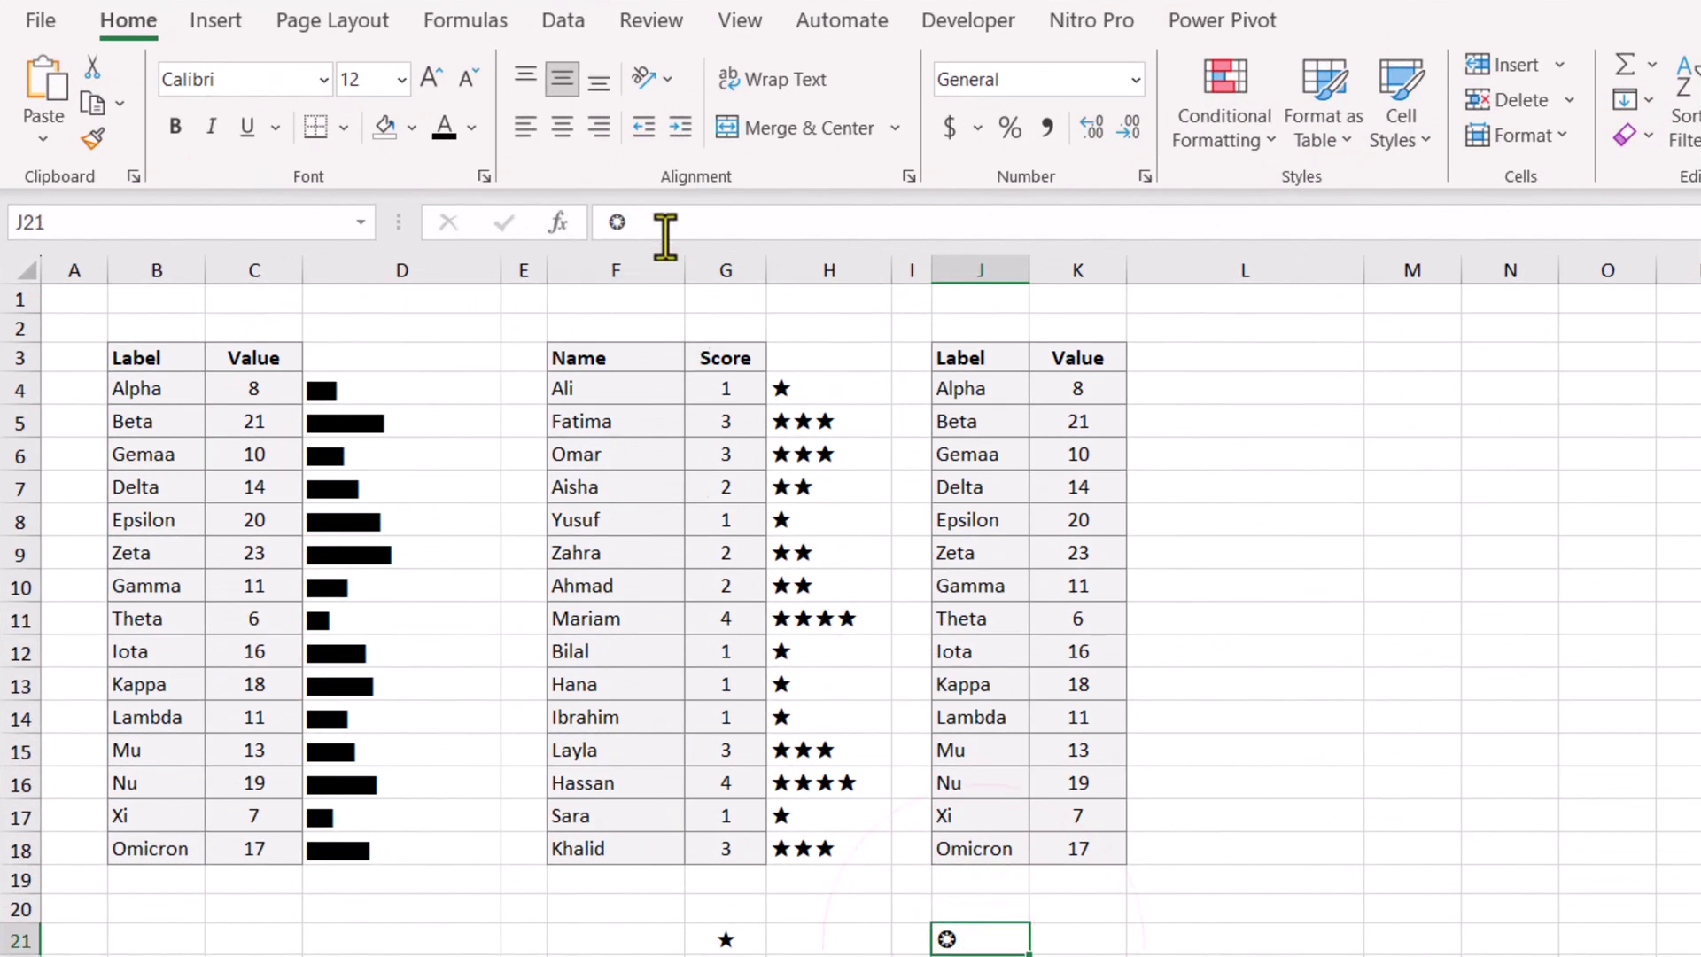
left_click_drag(660, 224, 537, 244)
left_click(1154, 390)
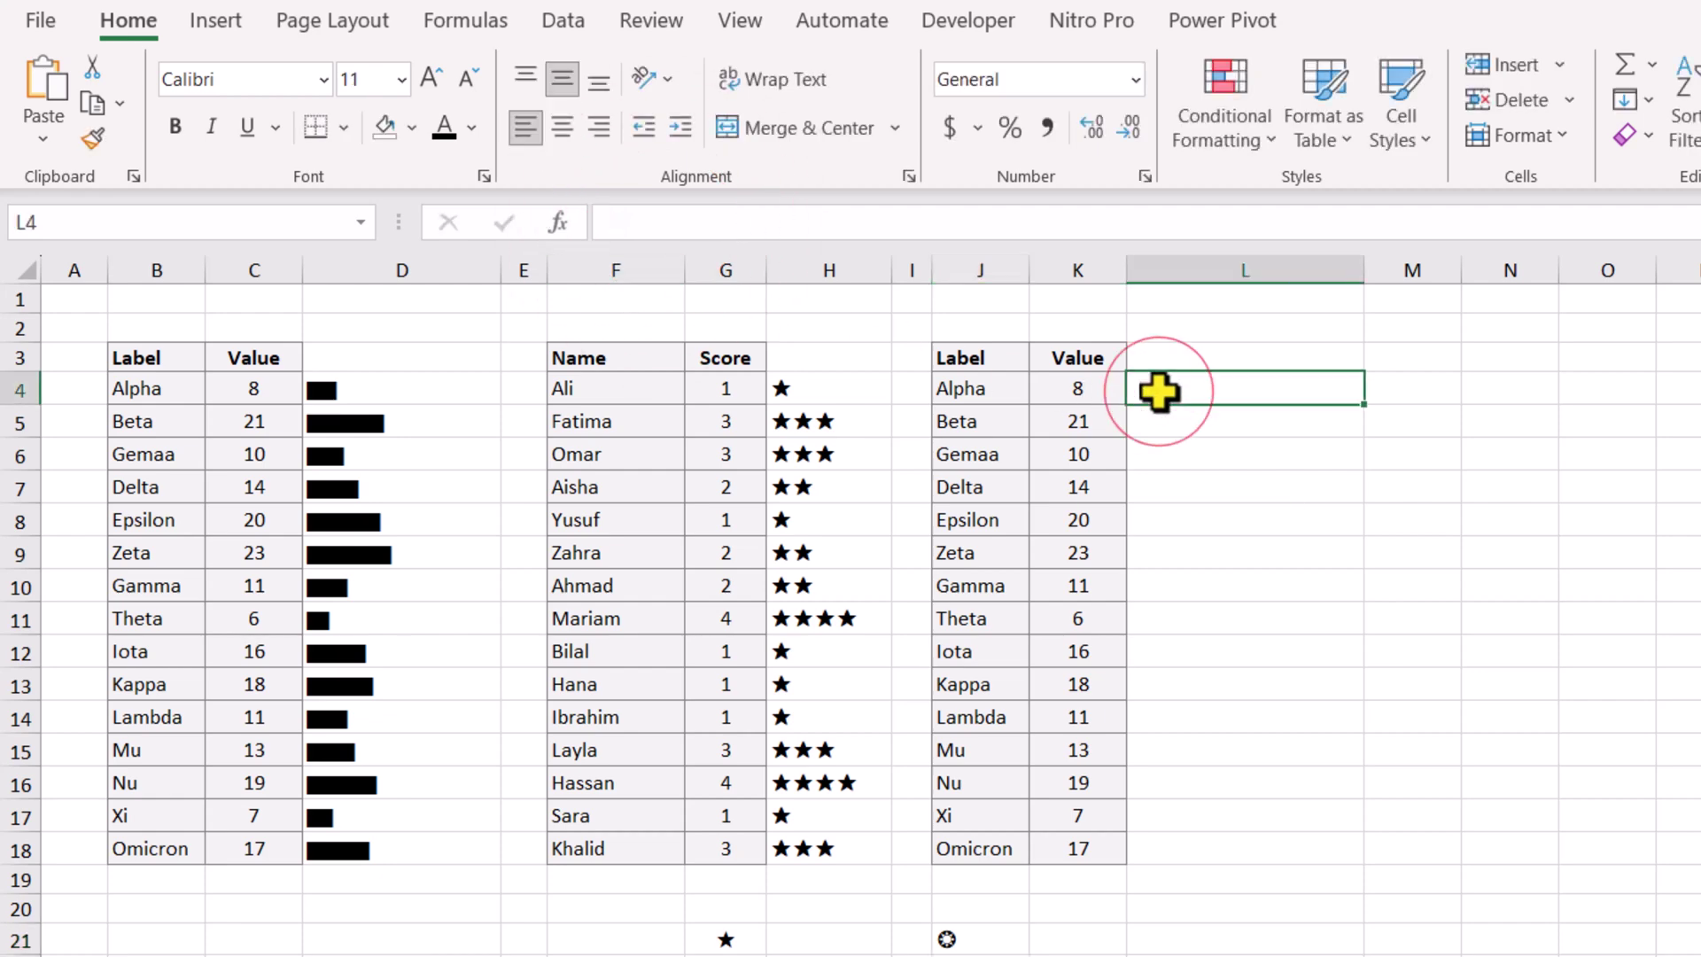
type("=rept(")
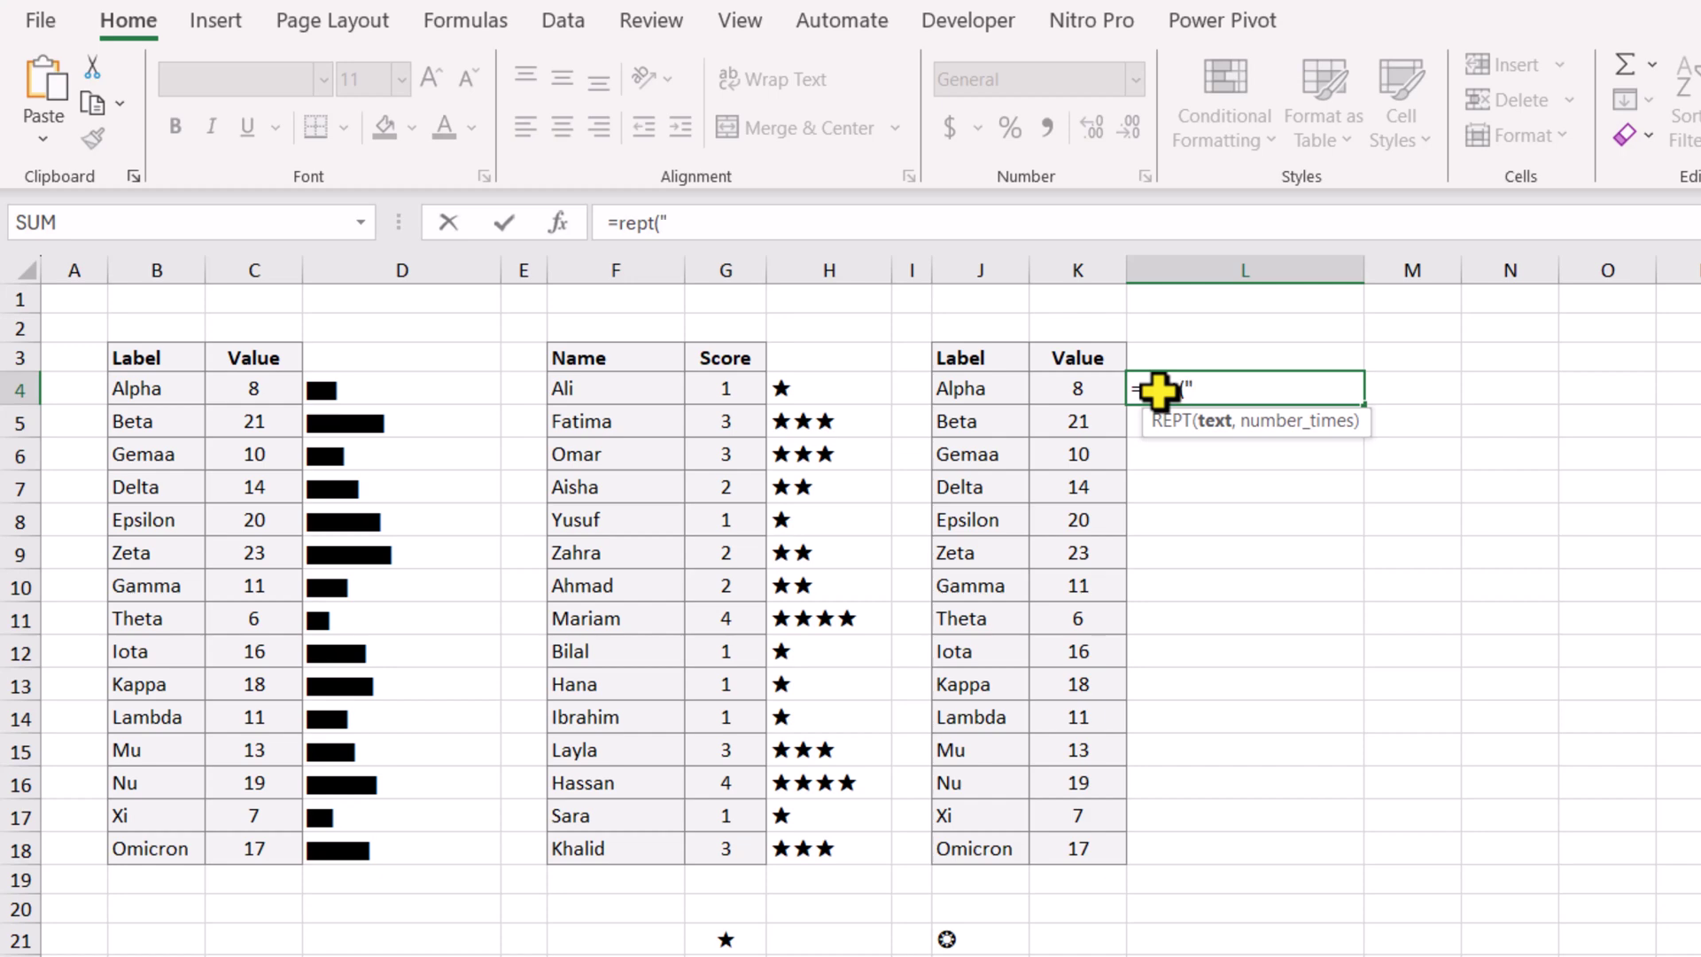
type("\"-\",")
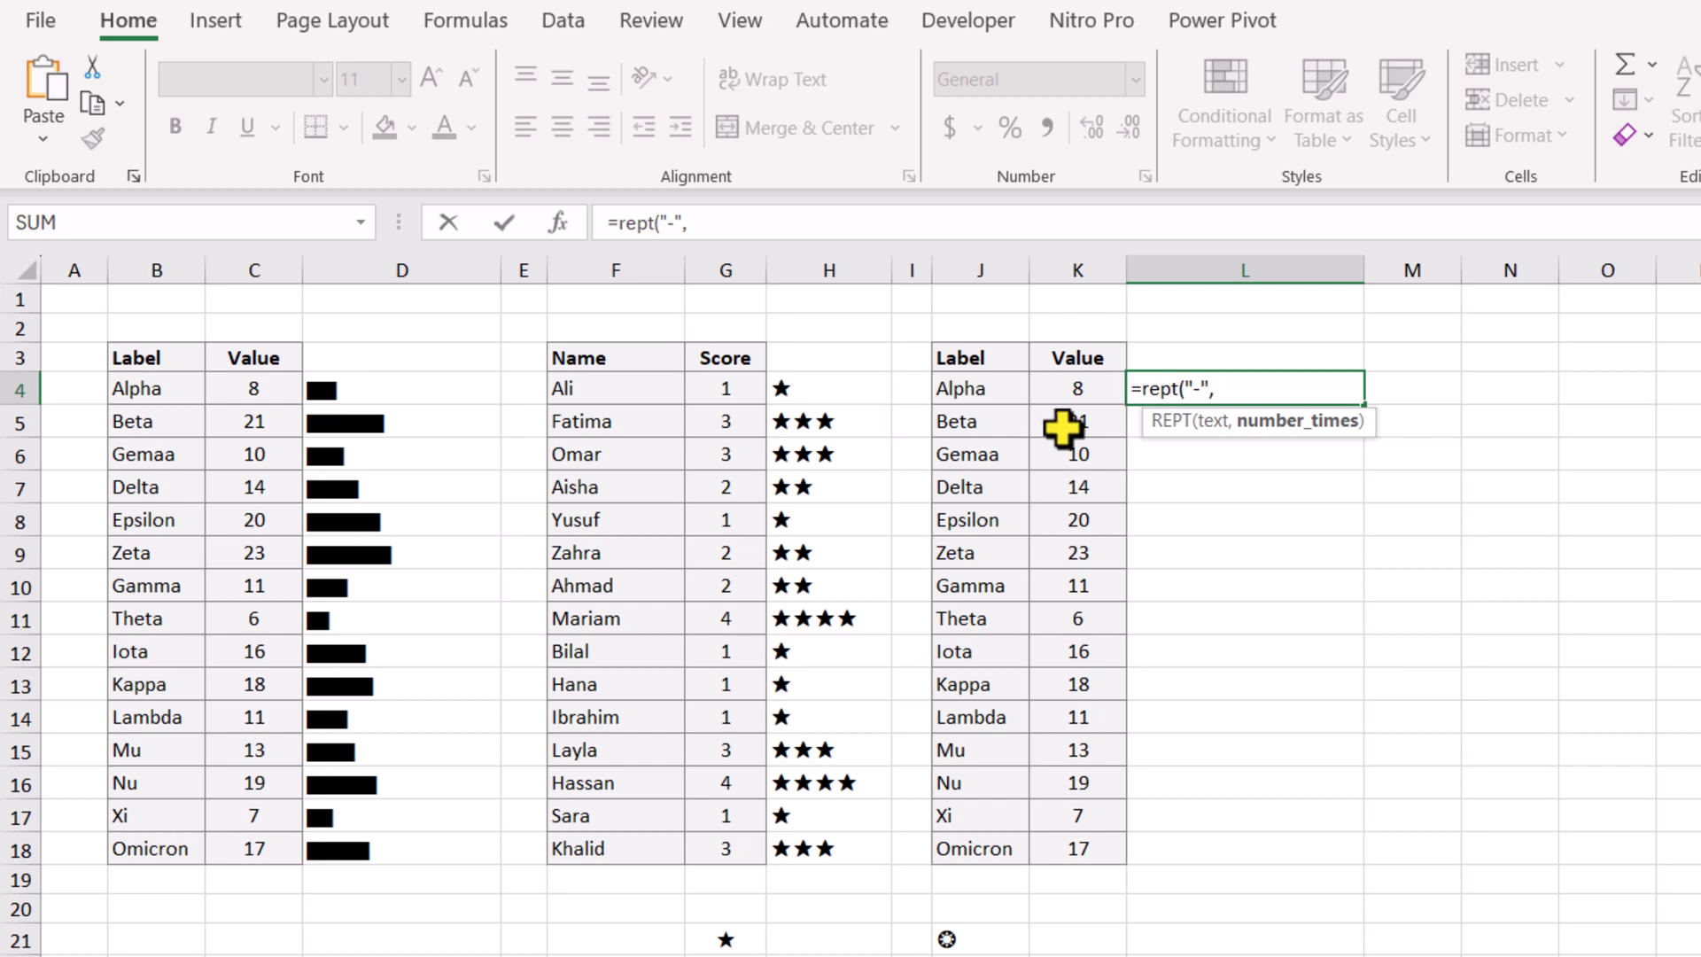
left_click_drag(1077, 388, 1077, 849)
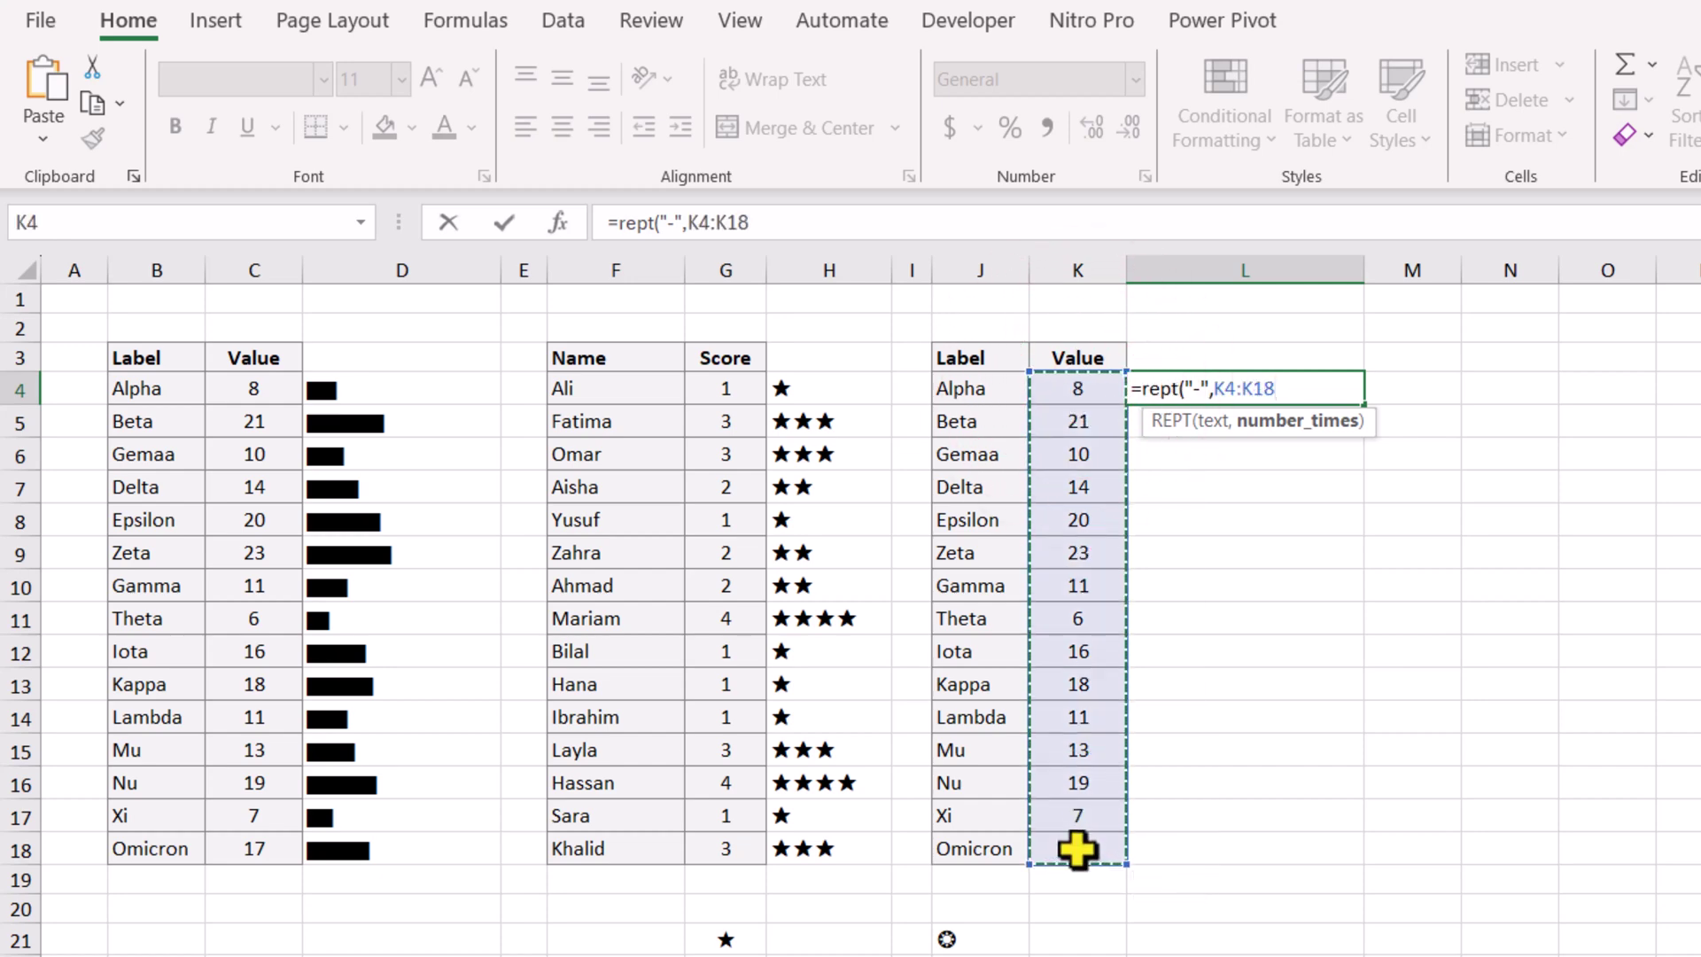
type("-1)")
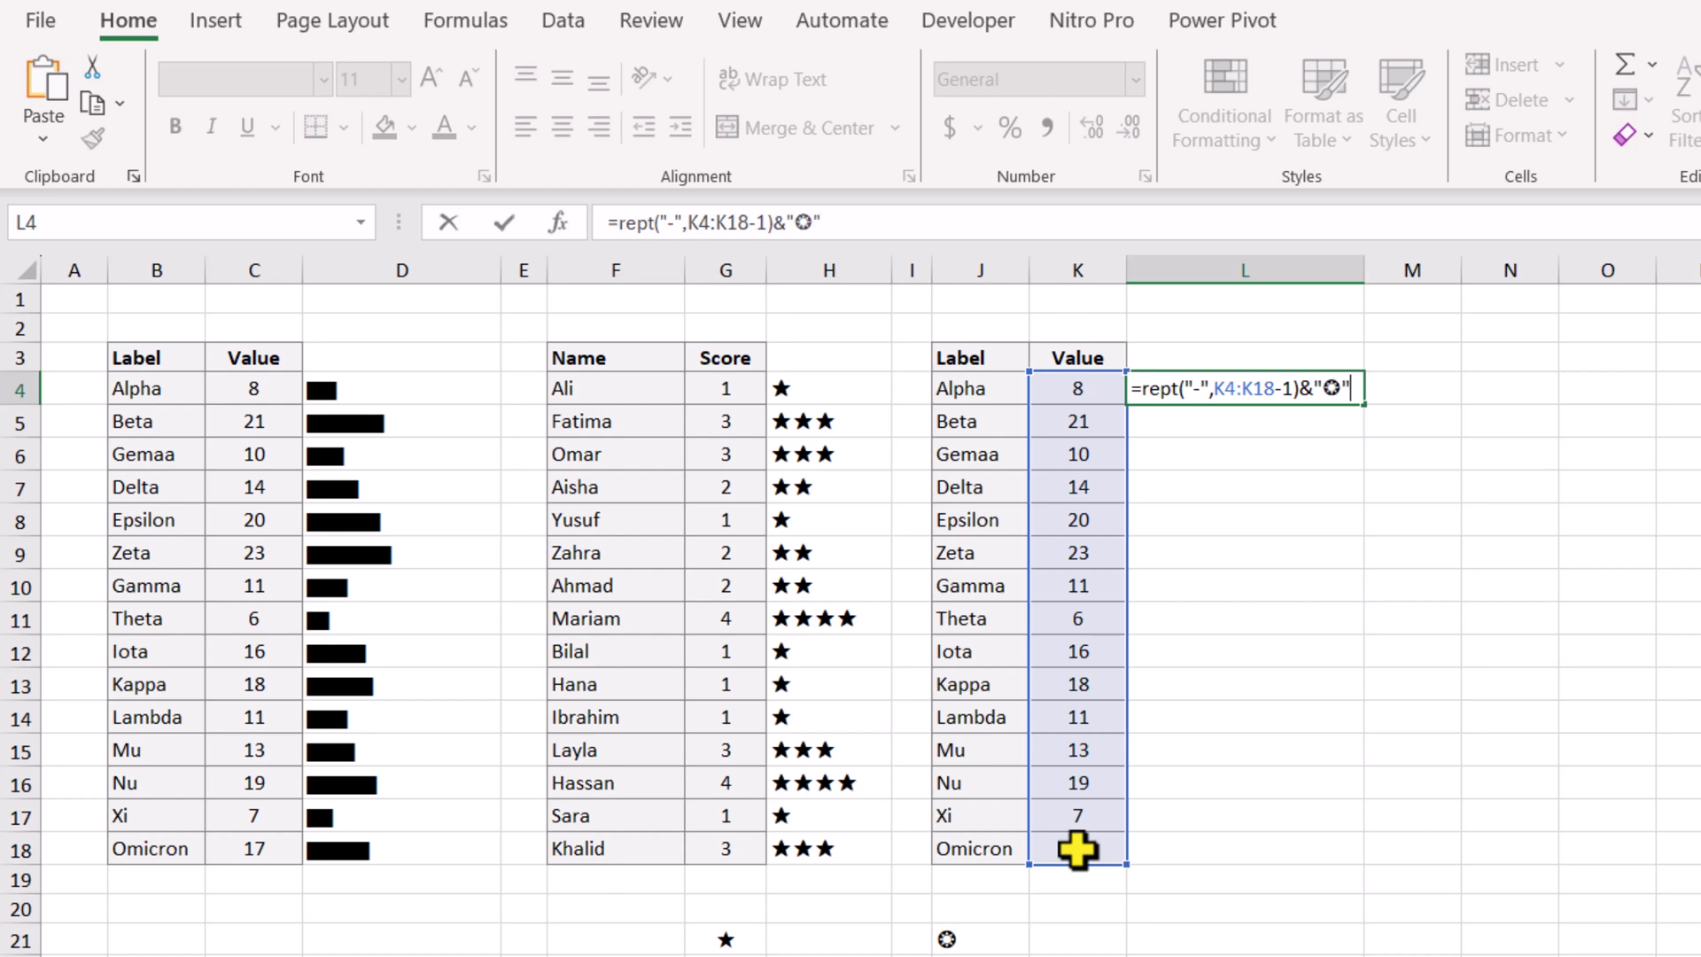
type("&\"✪\"")
key("Return")
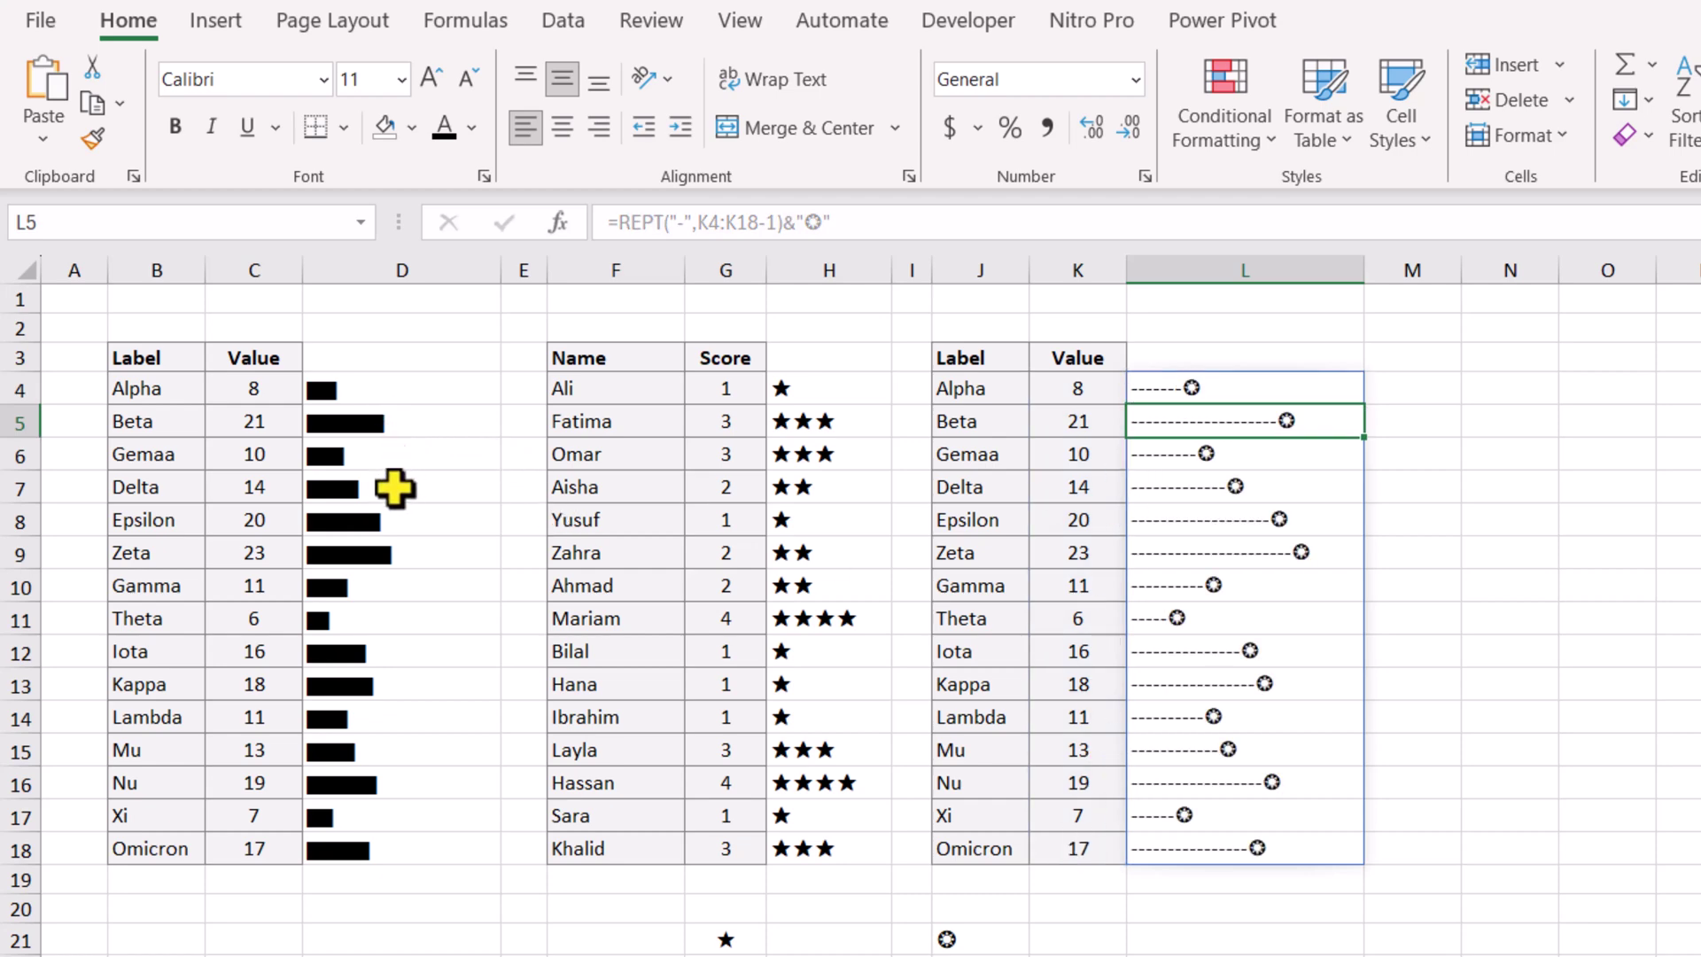
Step: Lengthen the bars by changing the formula in D4 to =REPT("|",C4:C18*1.5)
left_click(370, 386)
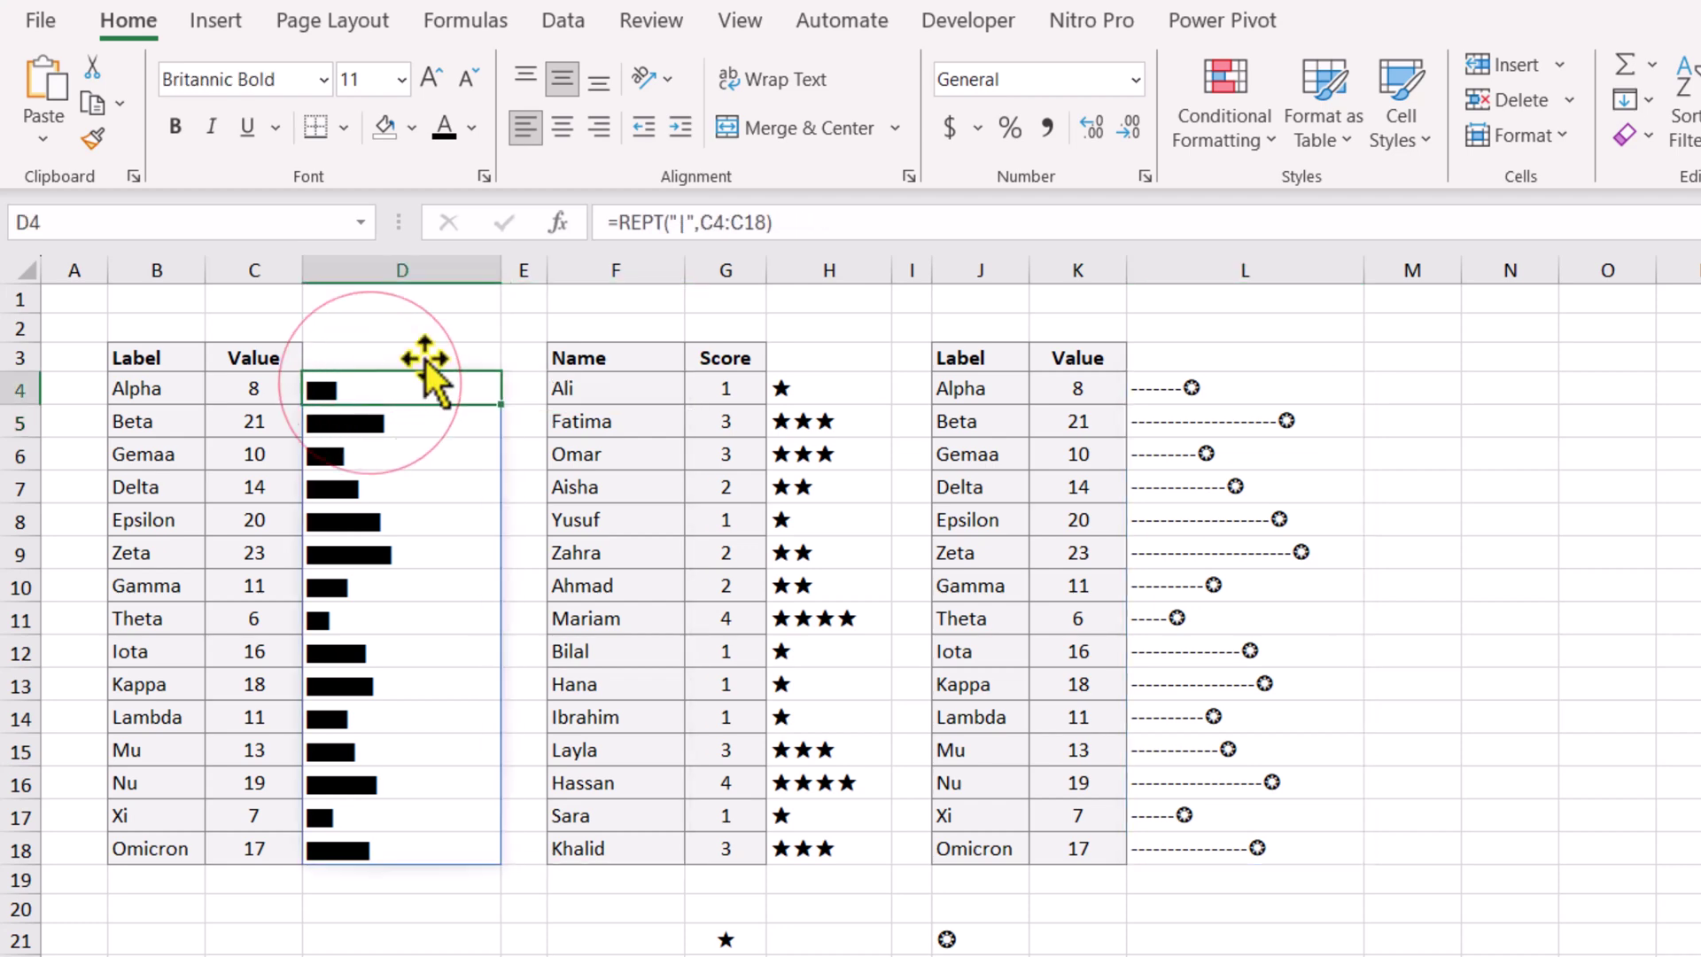
left_click(764, 222)
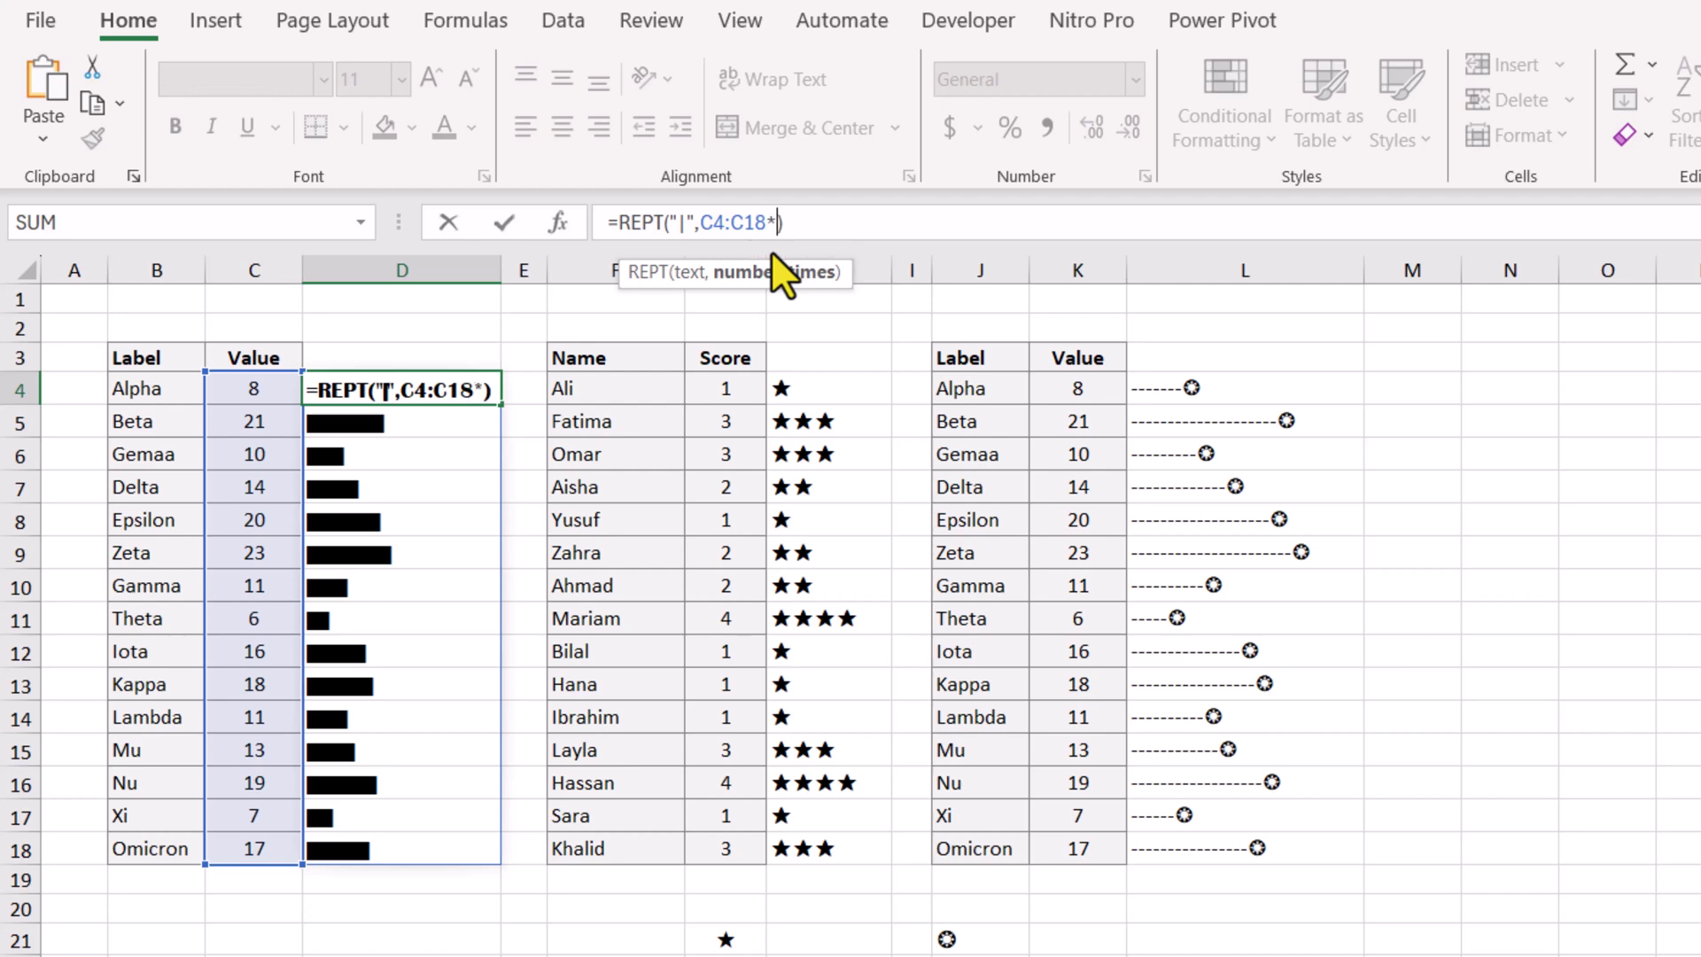
type("*1.5")
key("Return")
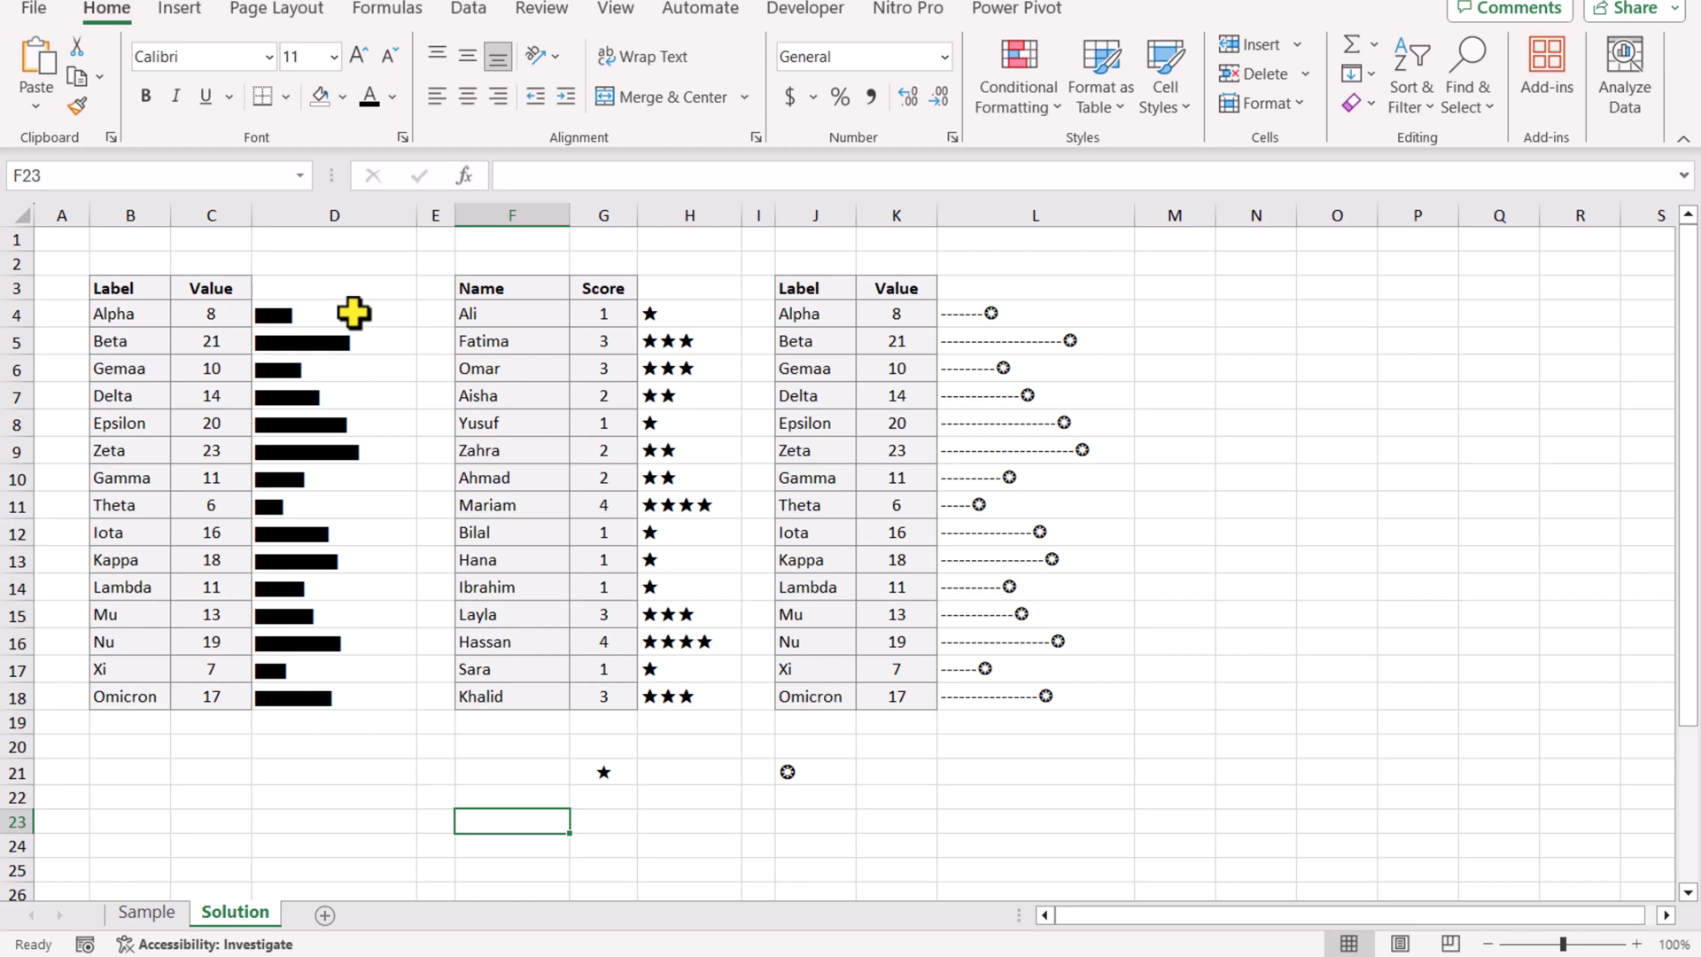
Step: Create a formula-based conditional formatting rule for D4:D18 with the condition =$C4>=20
left_click_drag(354, 313, 353, 695)
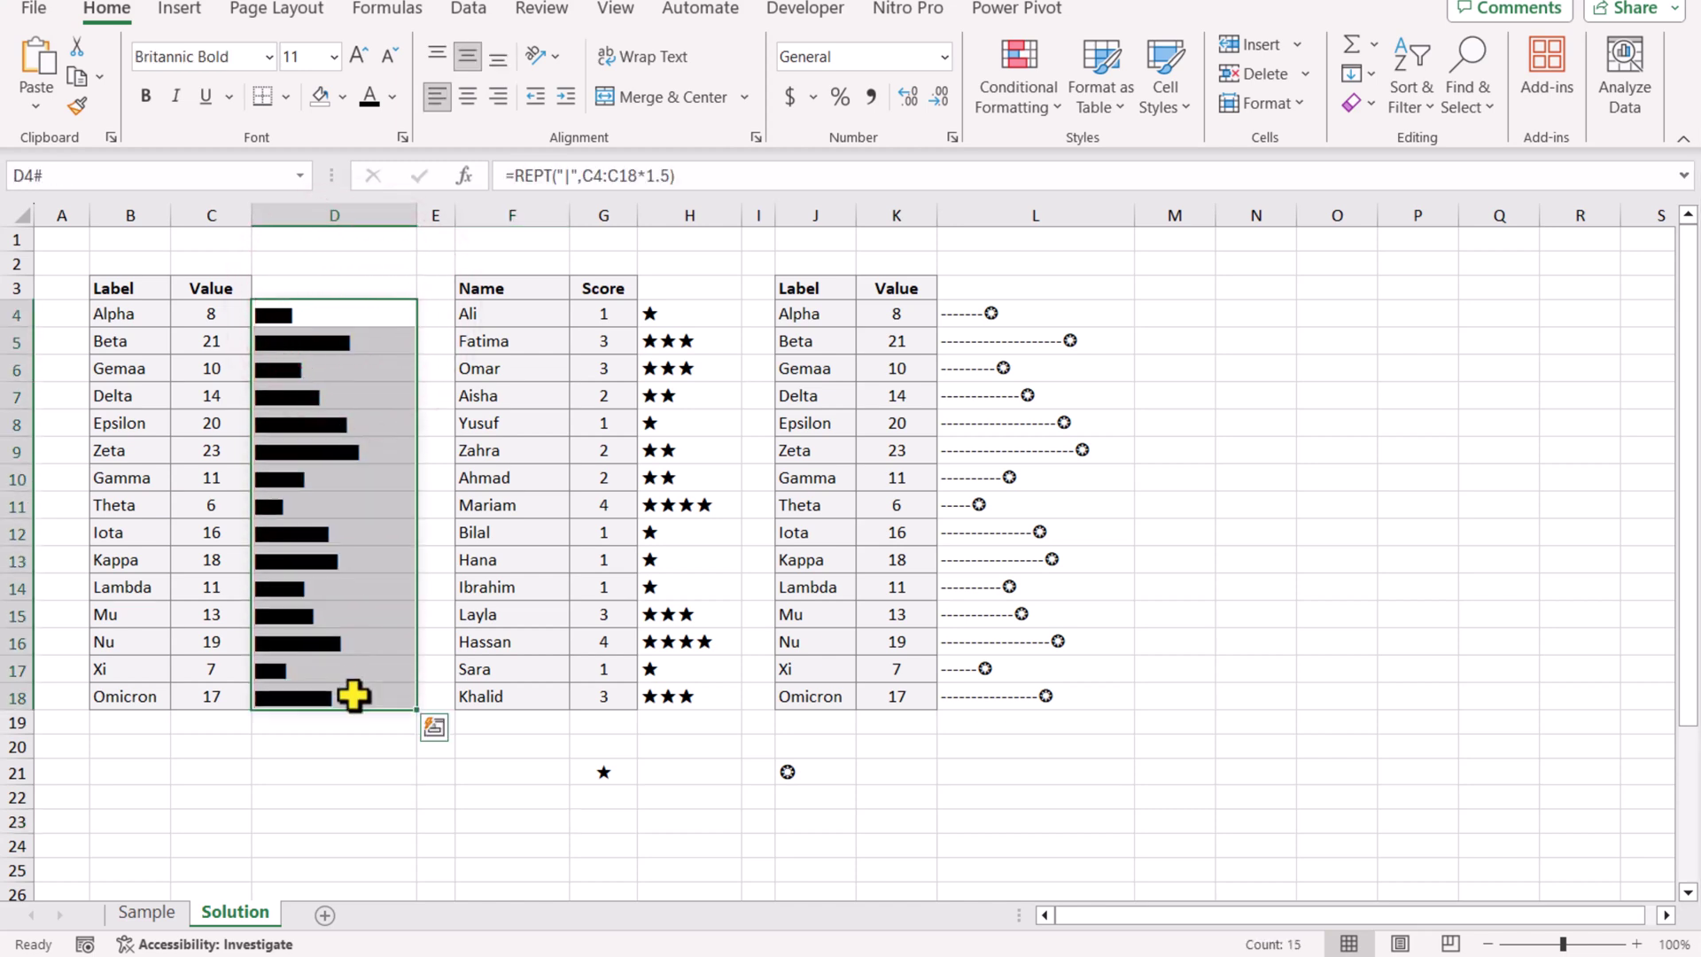
left_click(1018, 109)
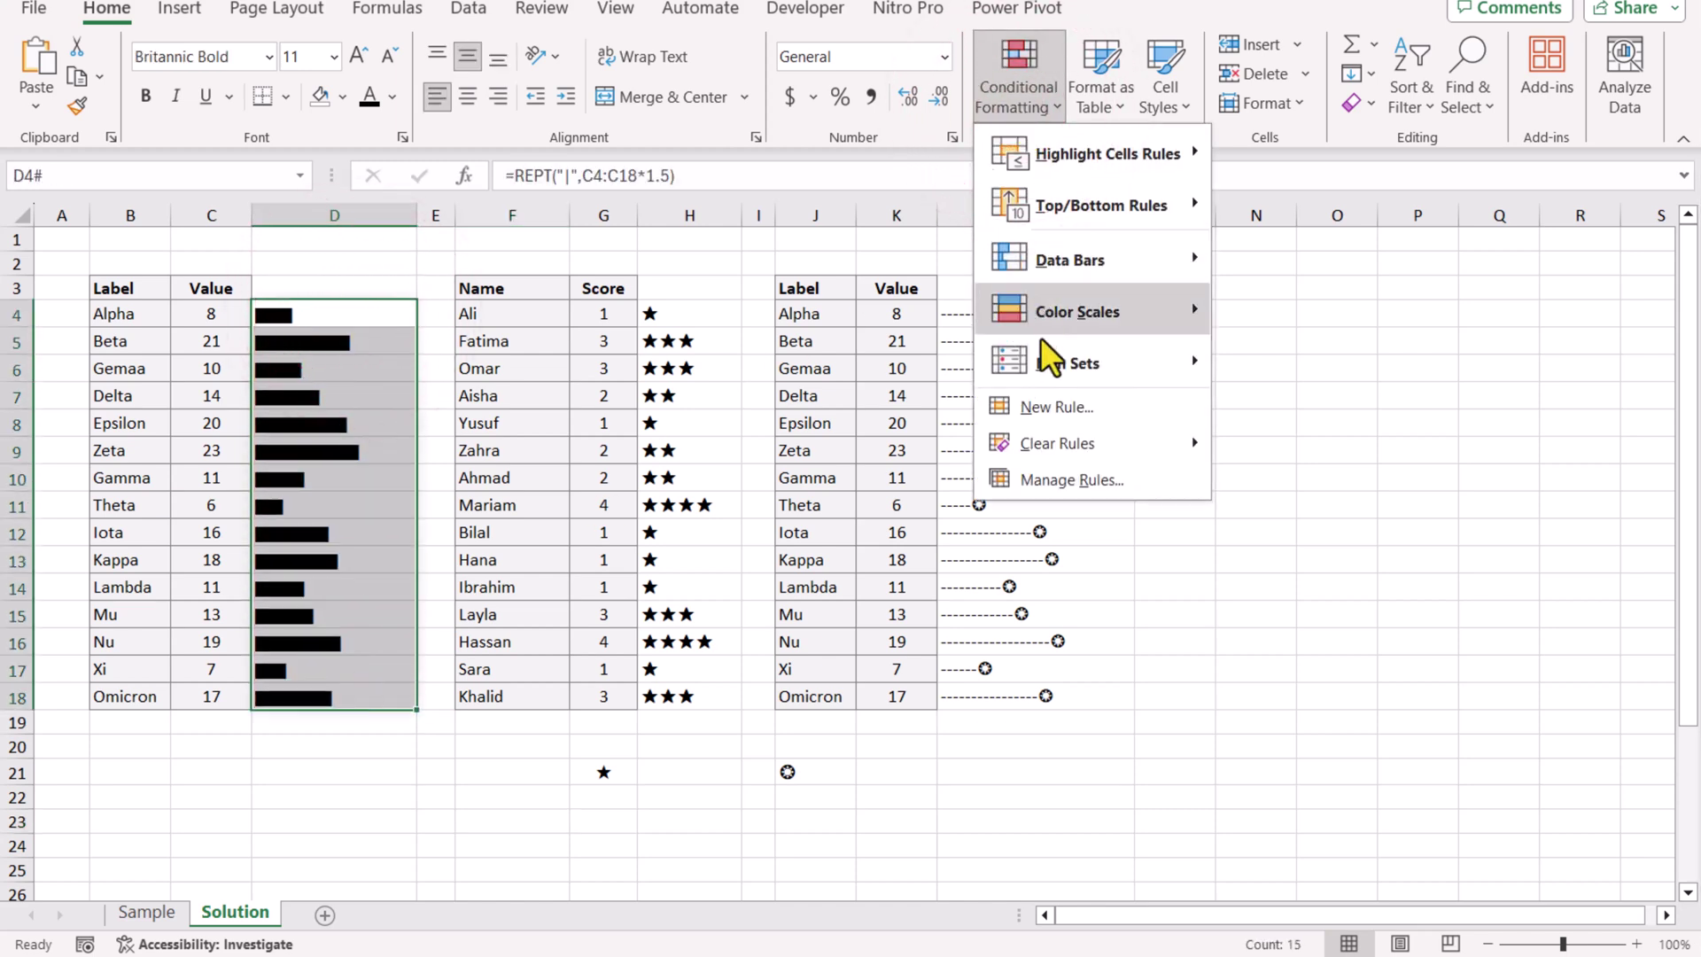
left_click(1046, 409)
left_click(1114, 331)
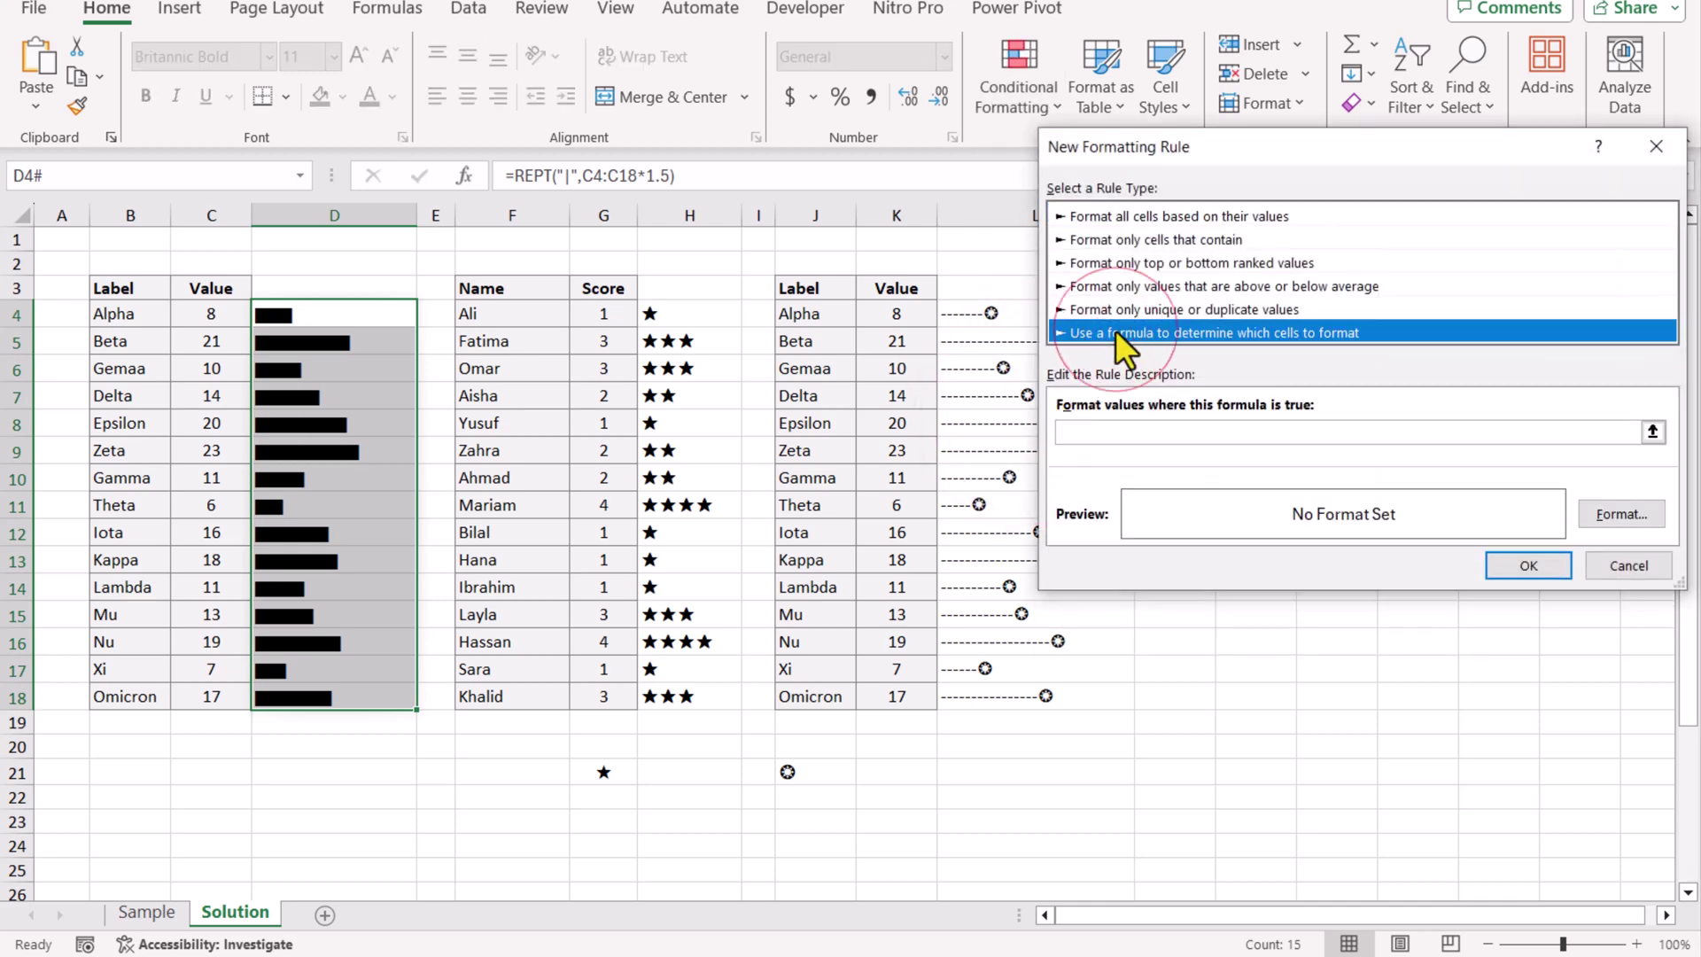
left_click(1143, 434)
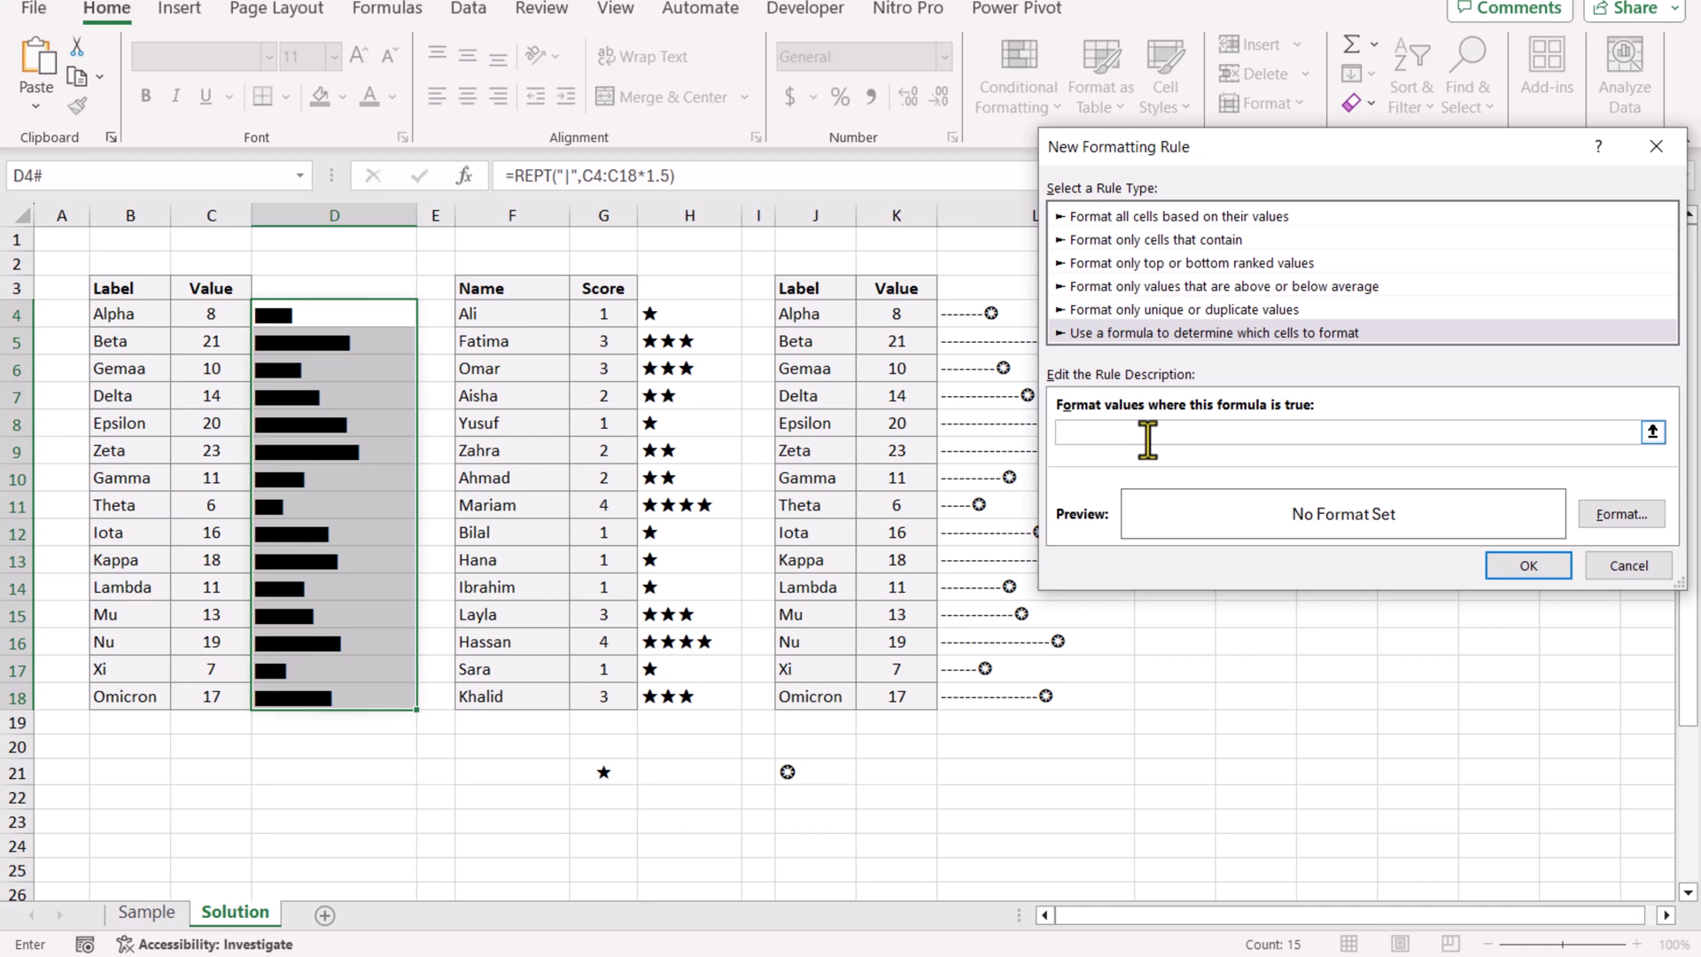
type("=$C4>=20")
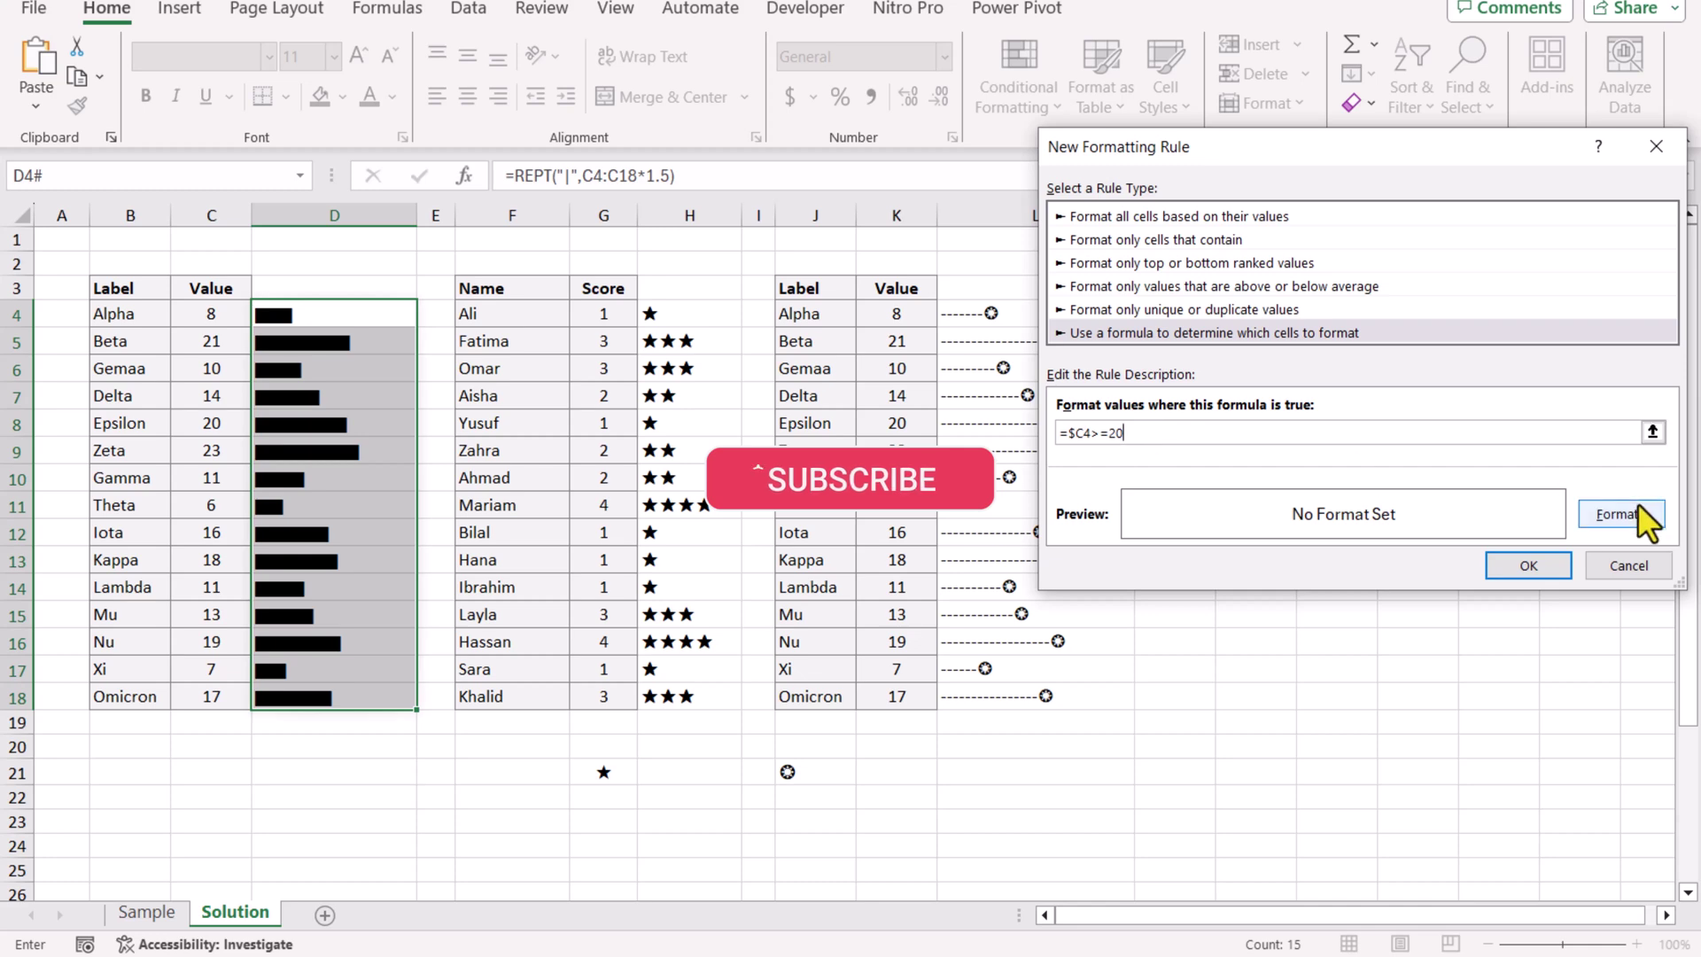
Step: Give the =$C4>=20 rule a standard blue font colour and apply it to the bars
left_click(1634, 512)
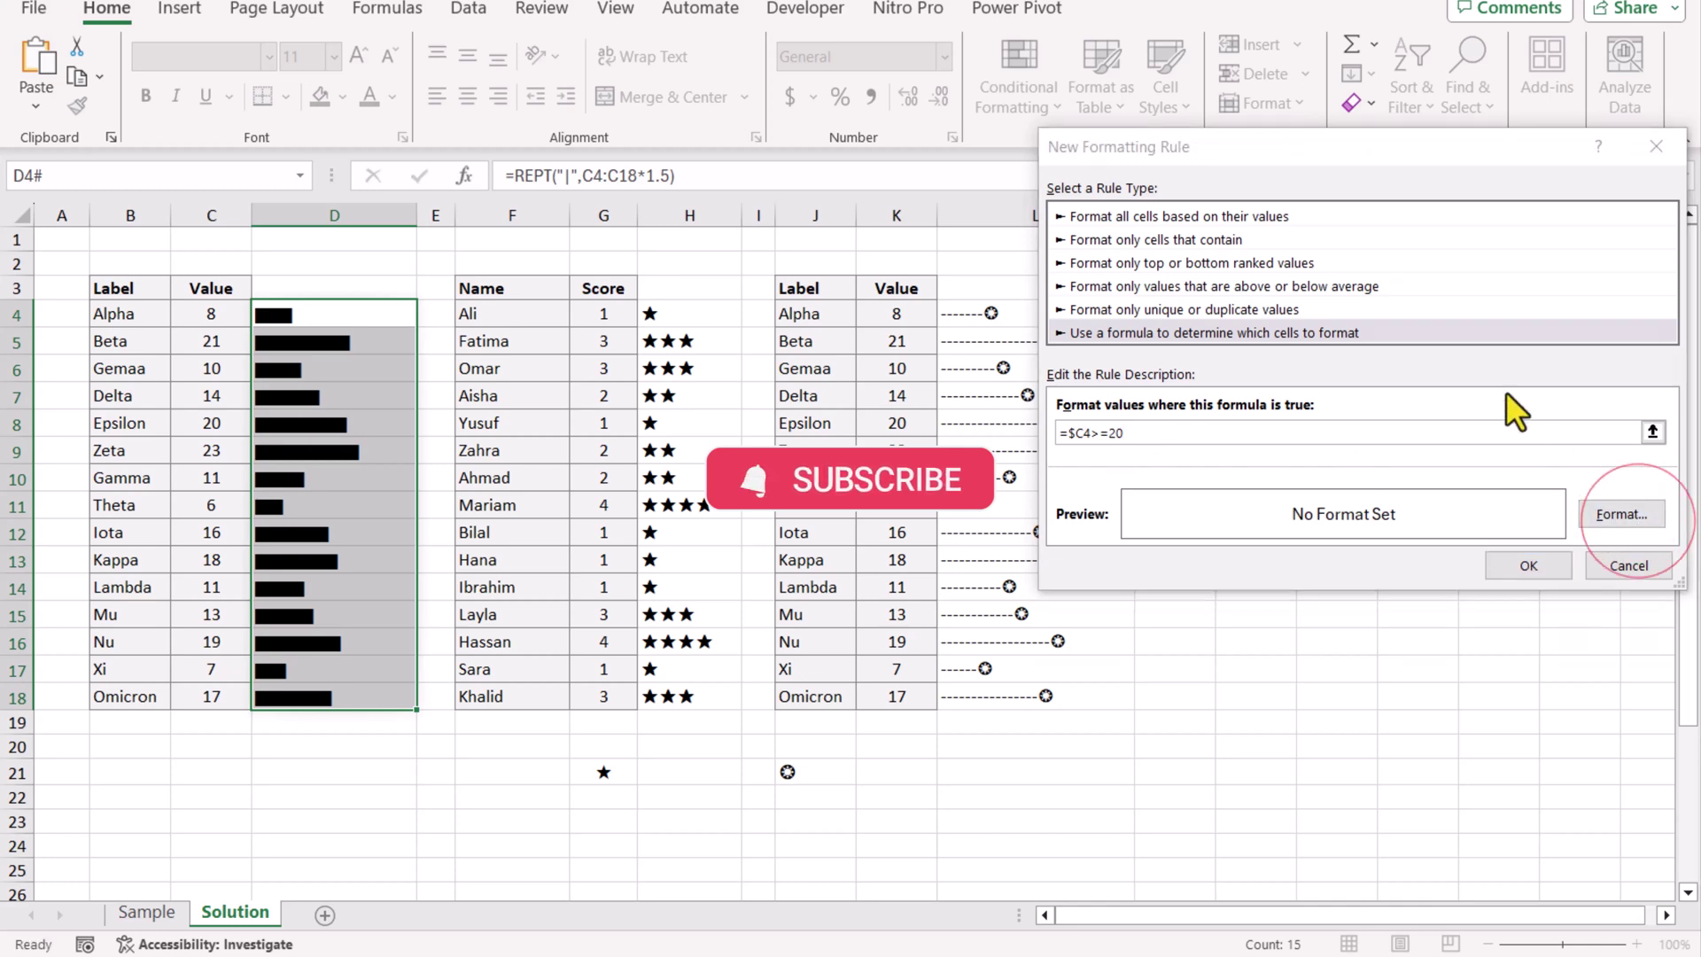
left_click(1381, 281)
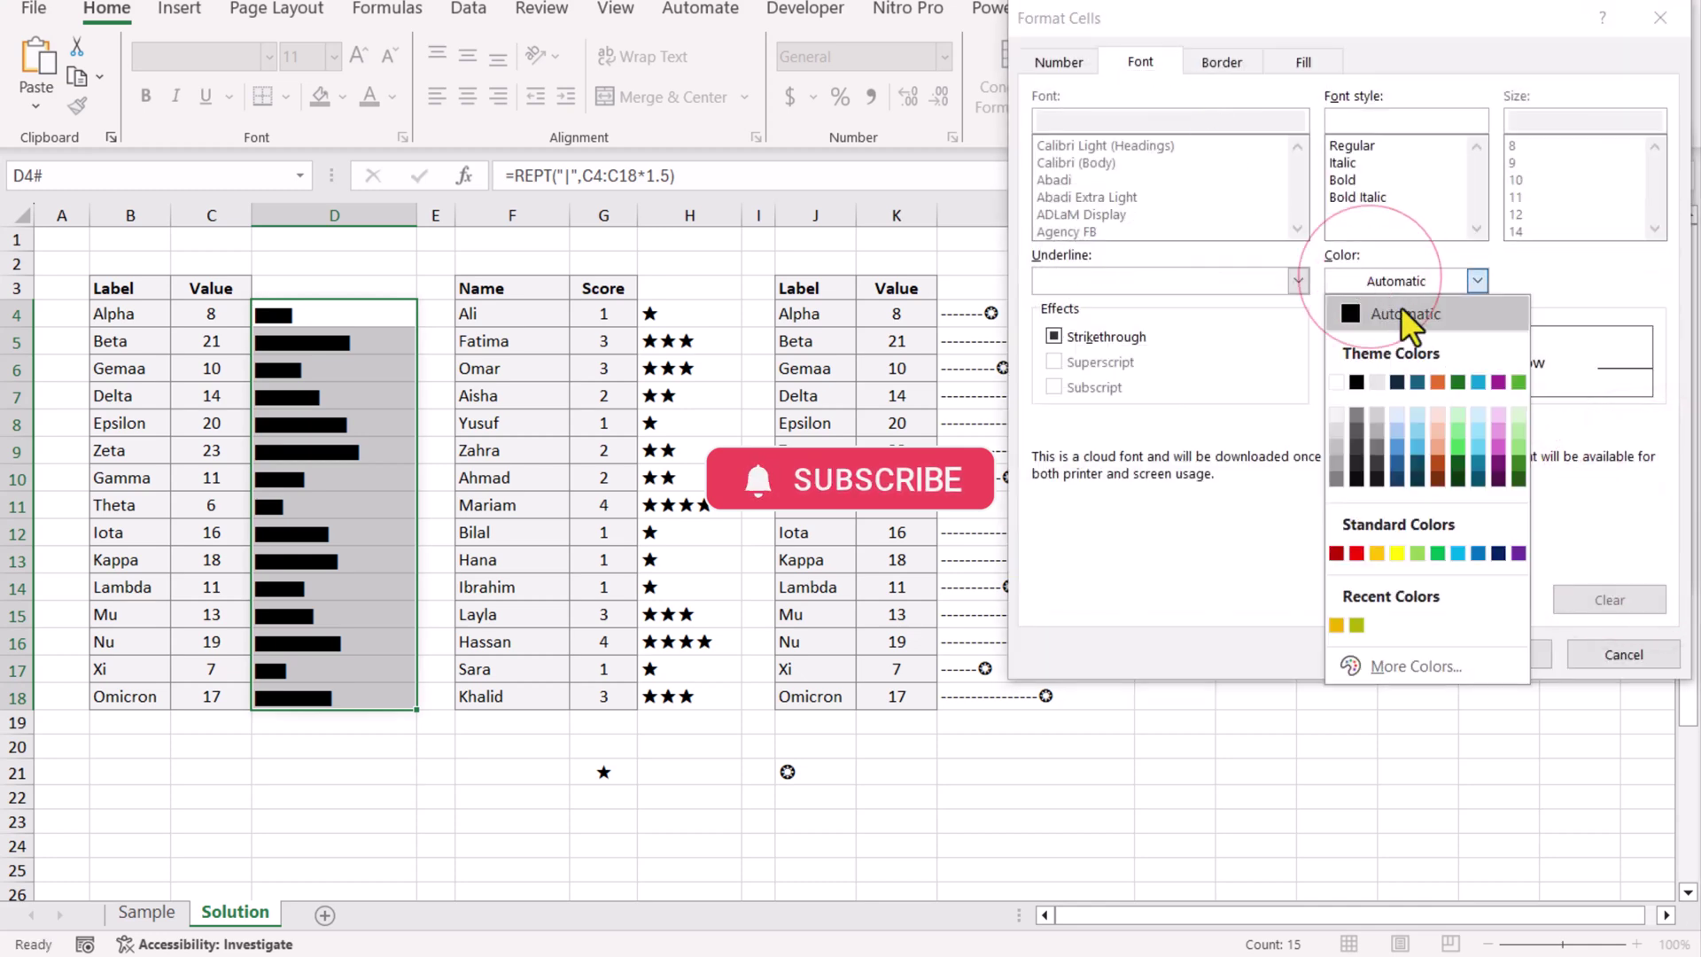
left_click(1477, 552)
left_click(1521, 652)
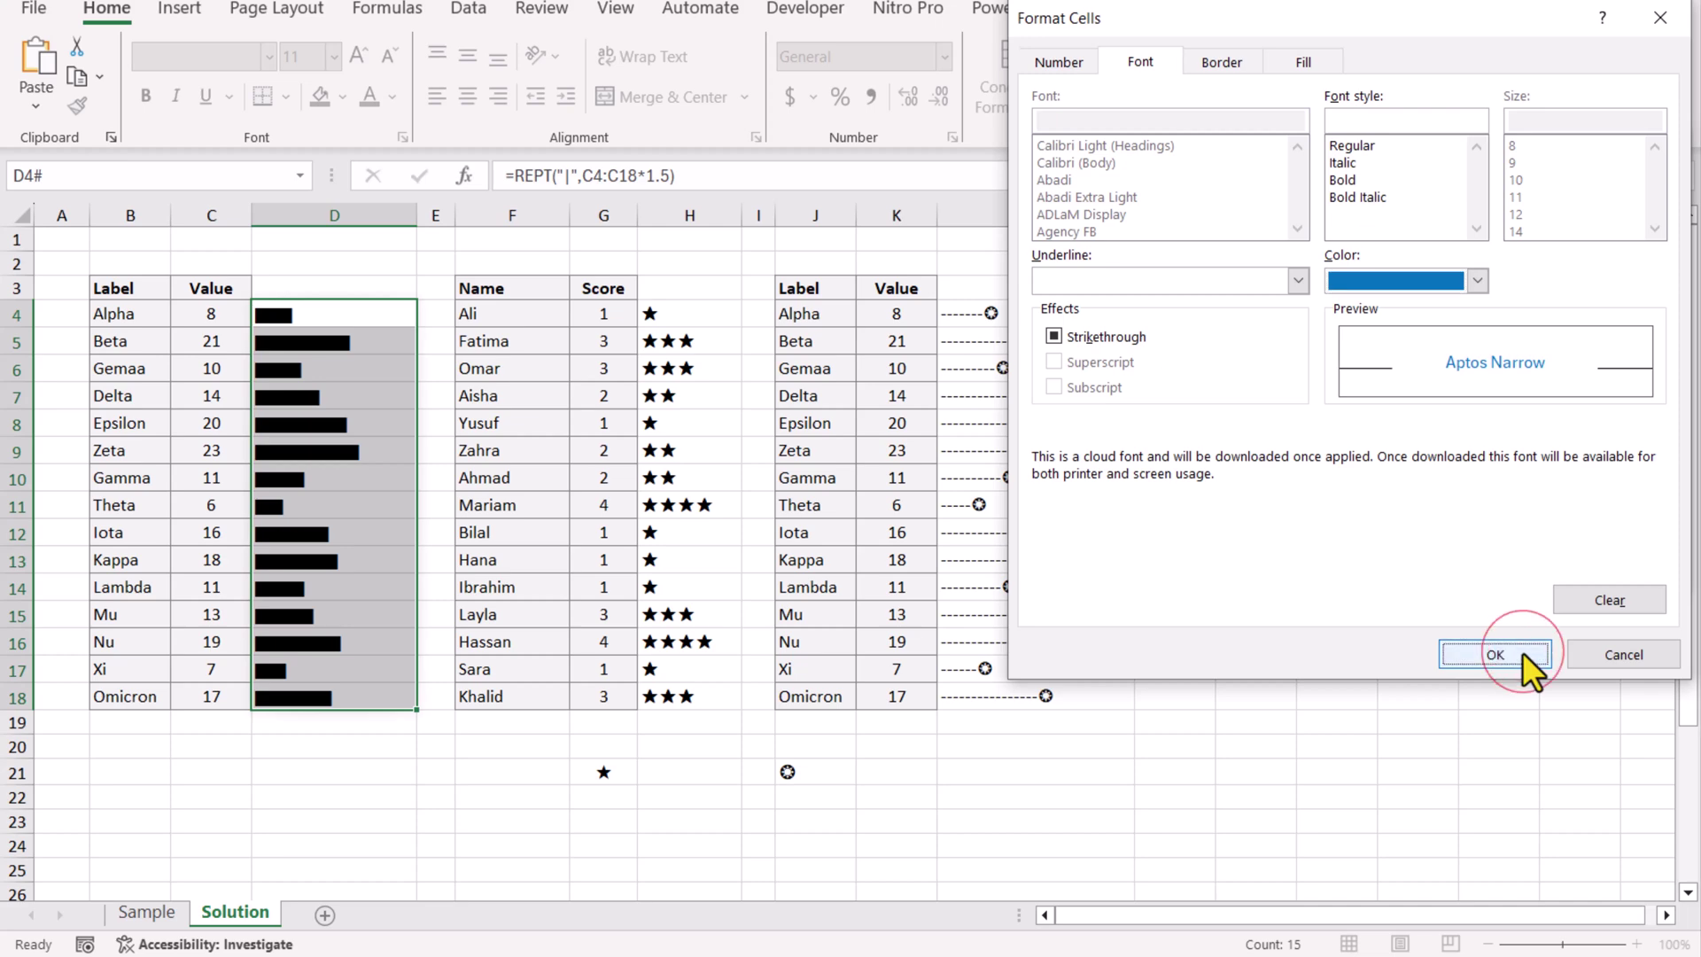
key("Return")
Step: Add a second formula-based conditional formatting rule for D4:D18 with the condition =$C4<10
left_click(1018, 100)
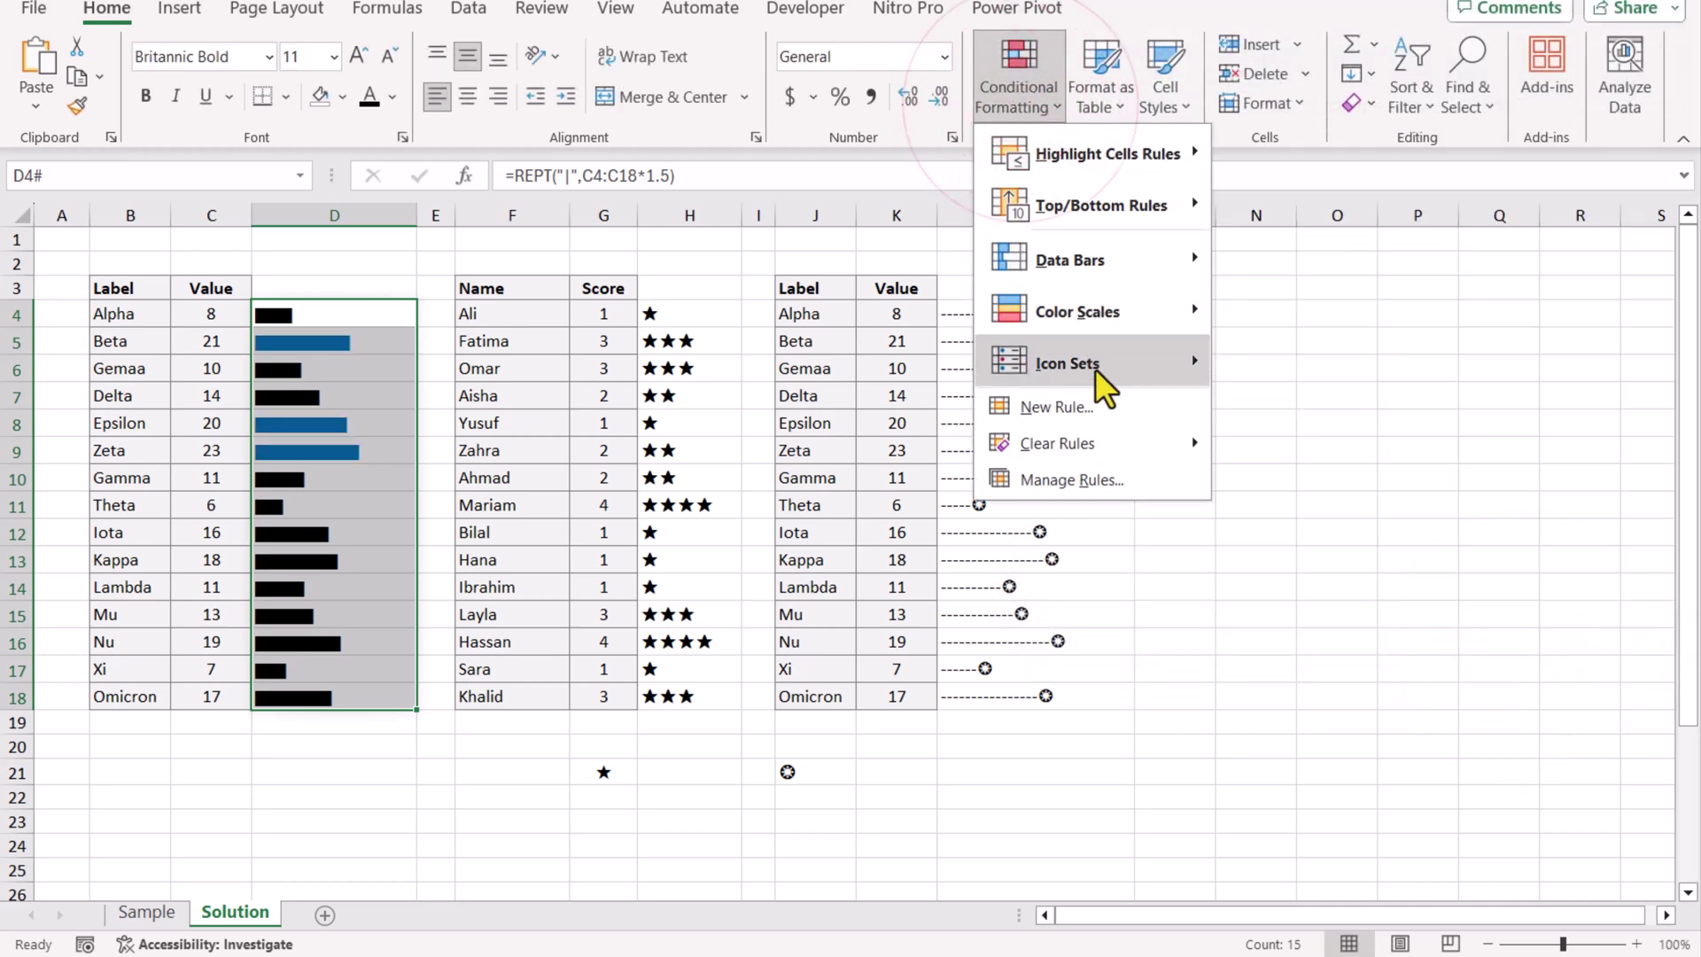
left_click(1097, 400)
left_click(1116, 308)
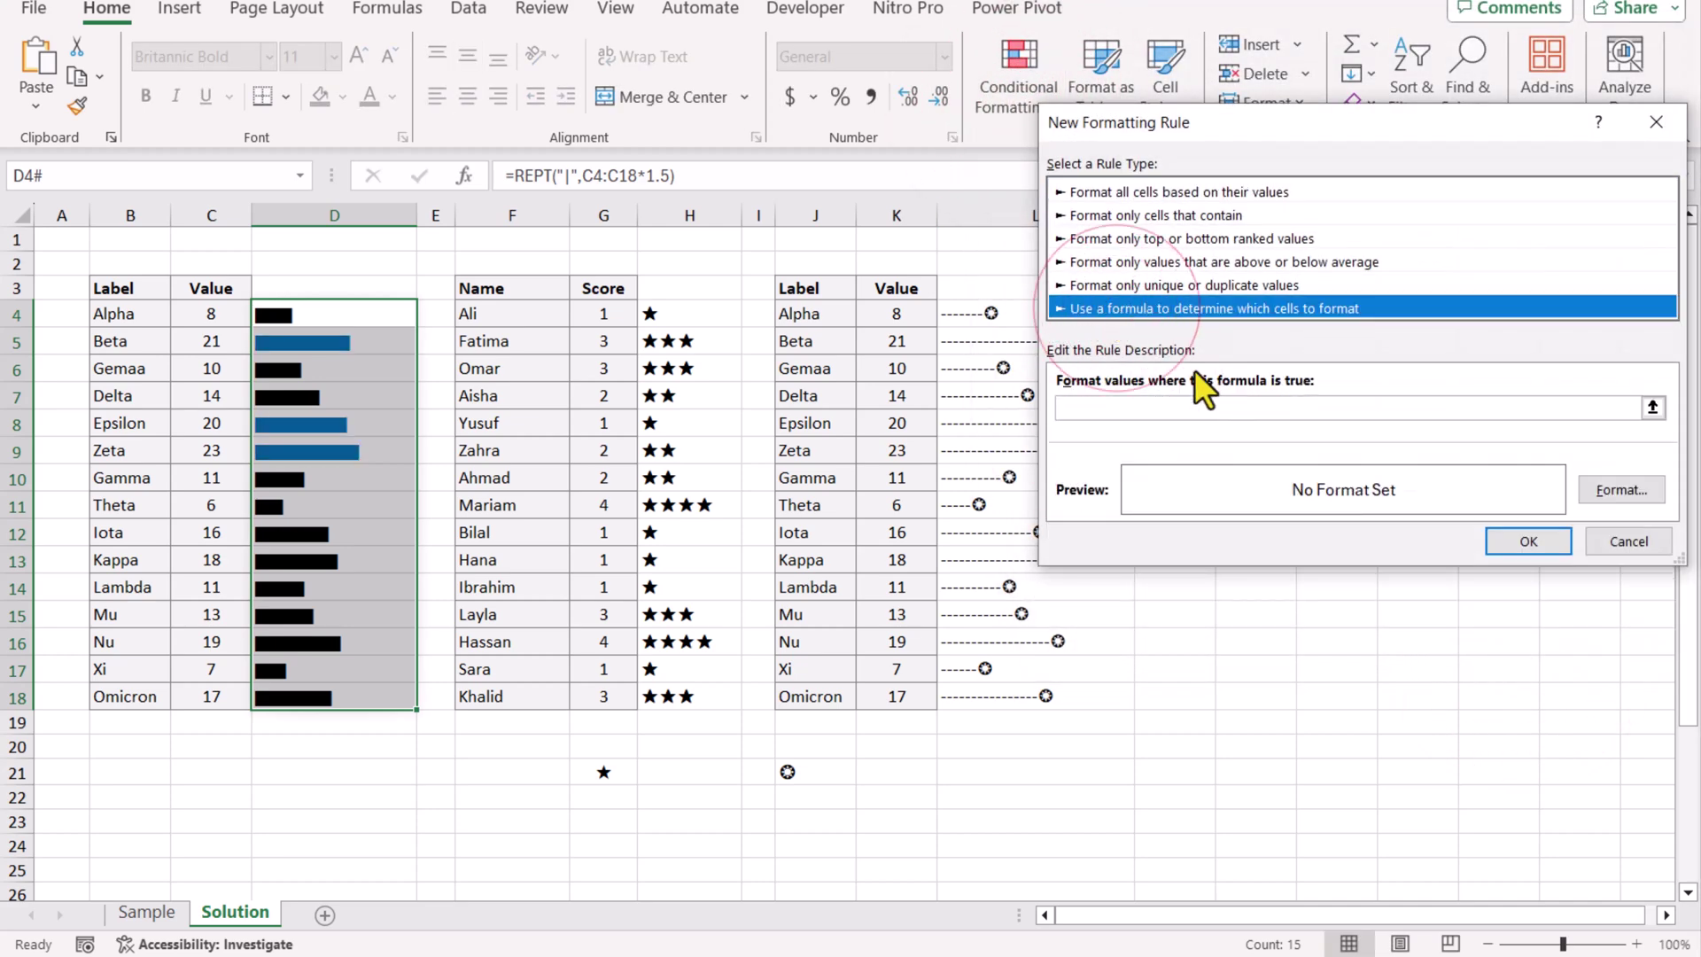
left_click(1289, 409)
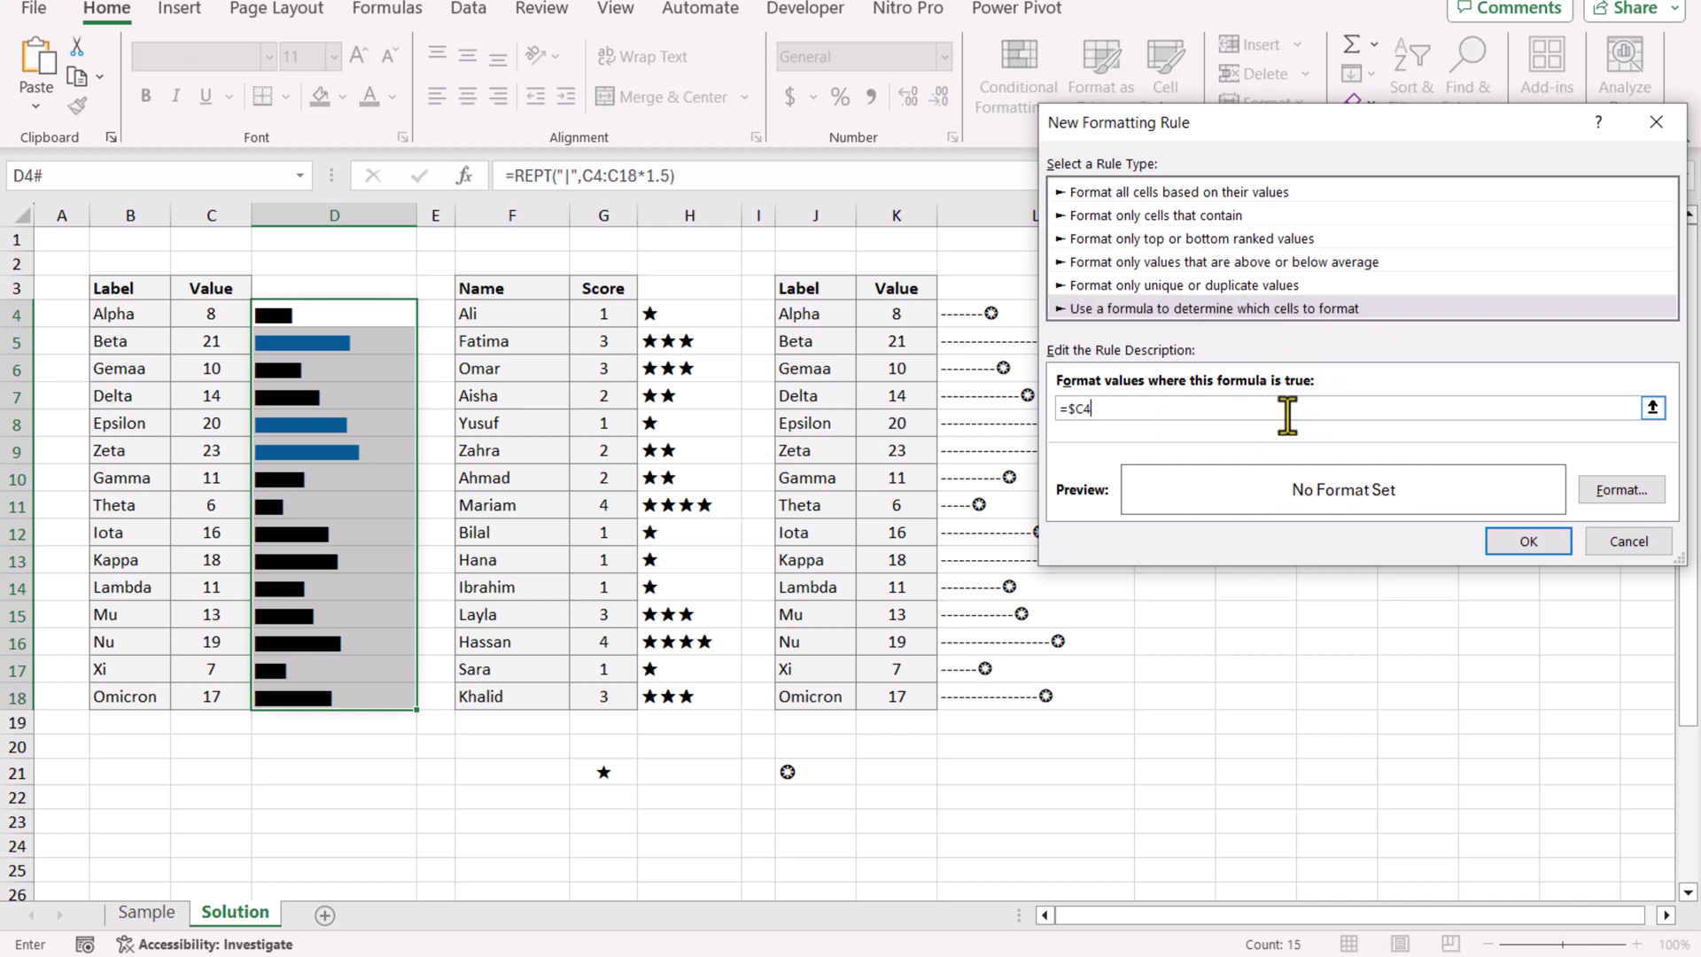
type("=$C4<10")
Step: Give the =$C4<10 rule a standard red font colour and apply it to the bars
left_click(1620, 485)
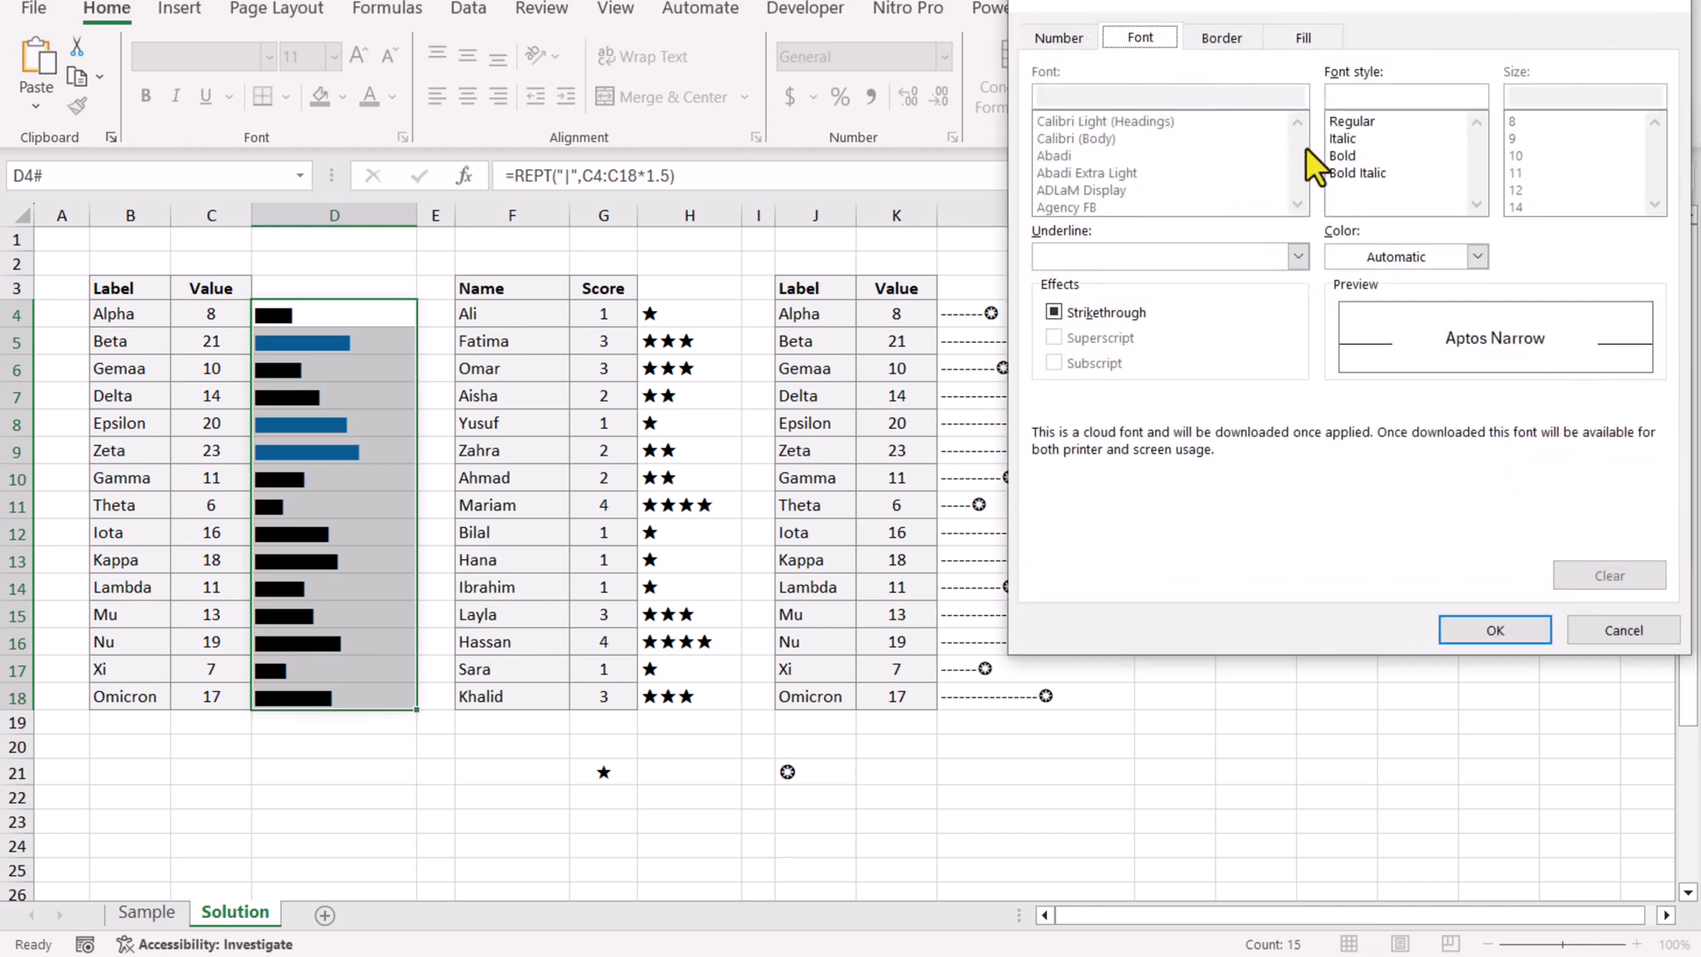
left_click(1406, 255)
left_click(1384, 542)
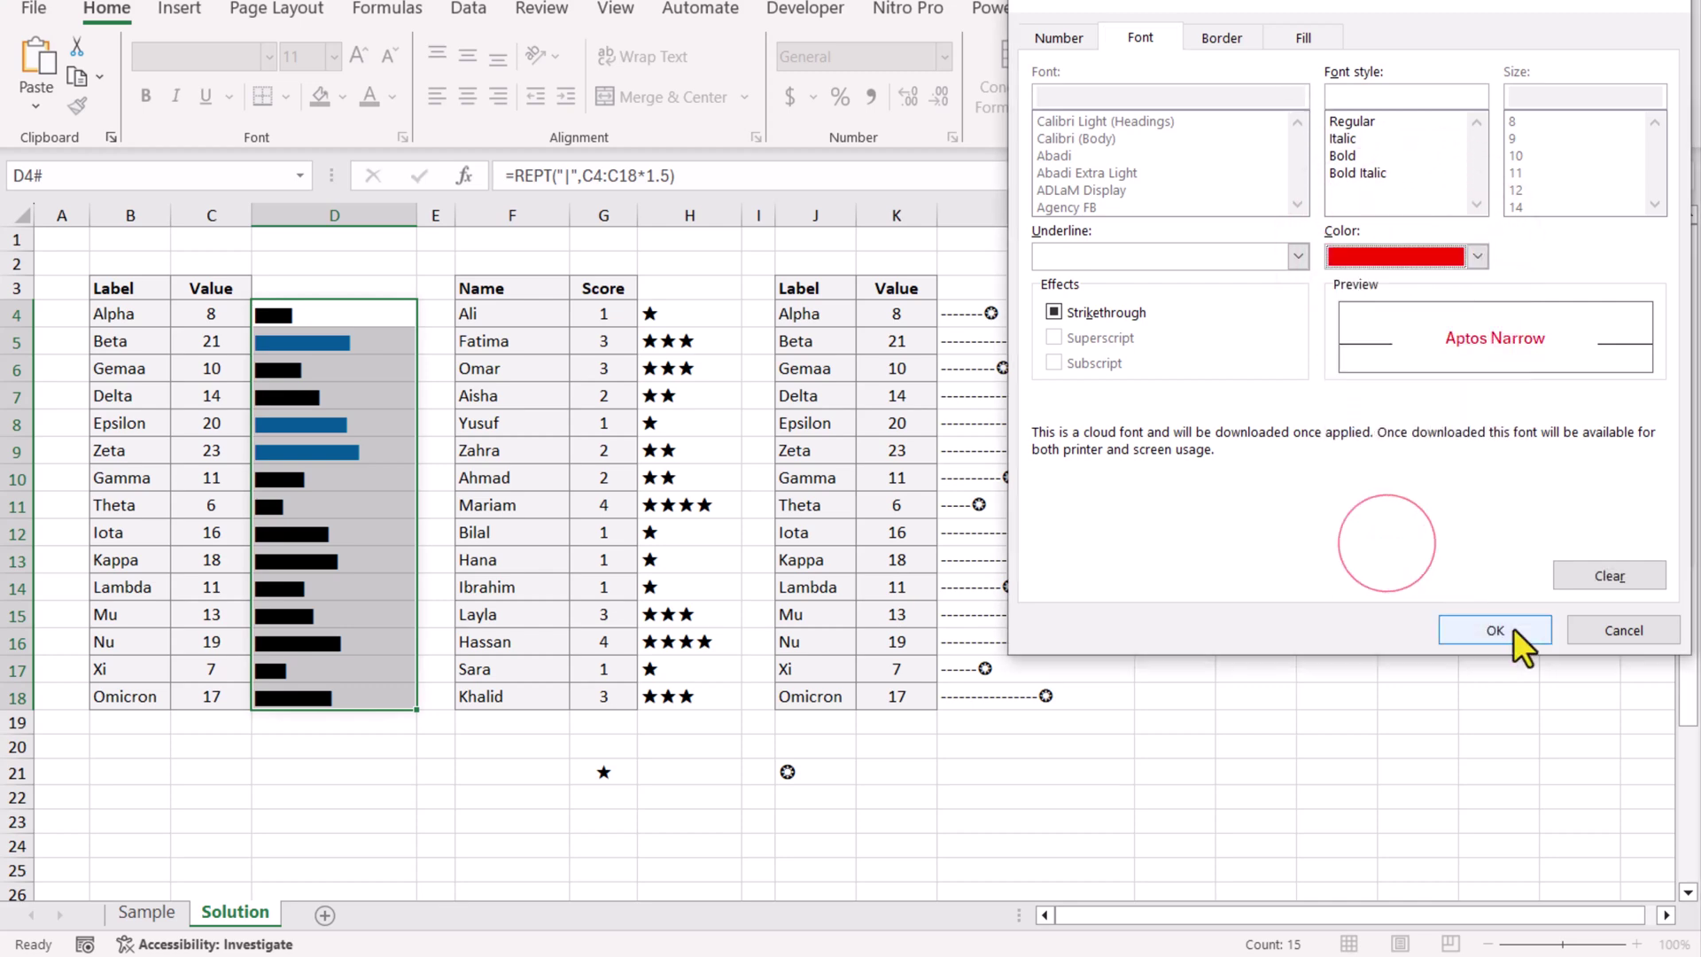
left_click(1497, 619)
left_click(1534, 554)
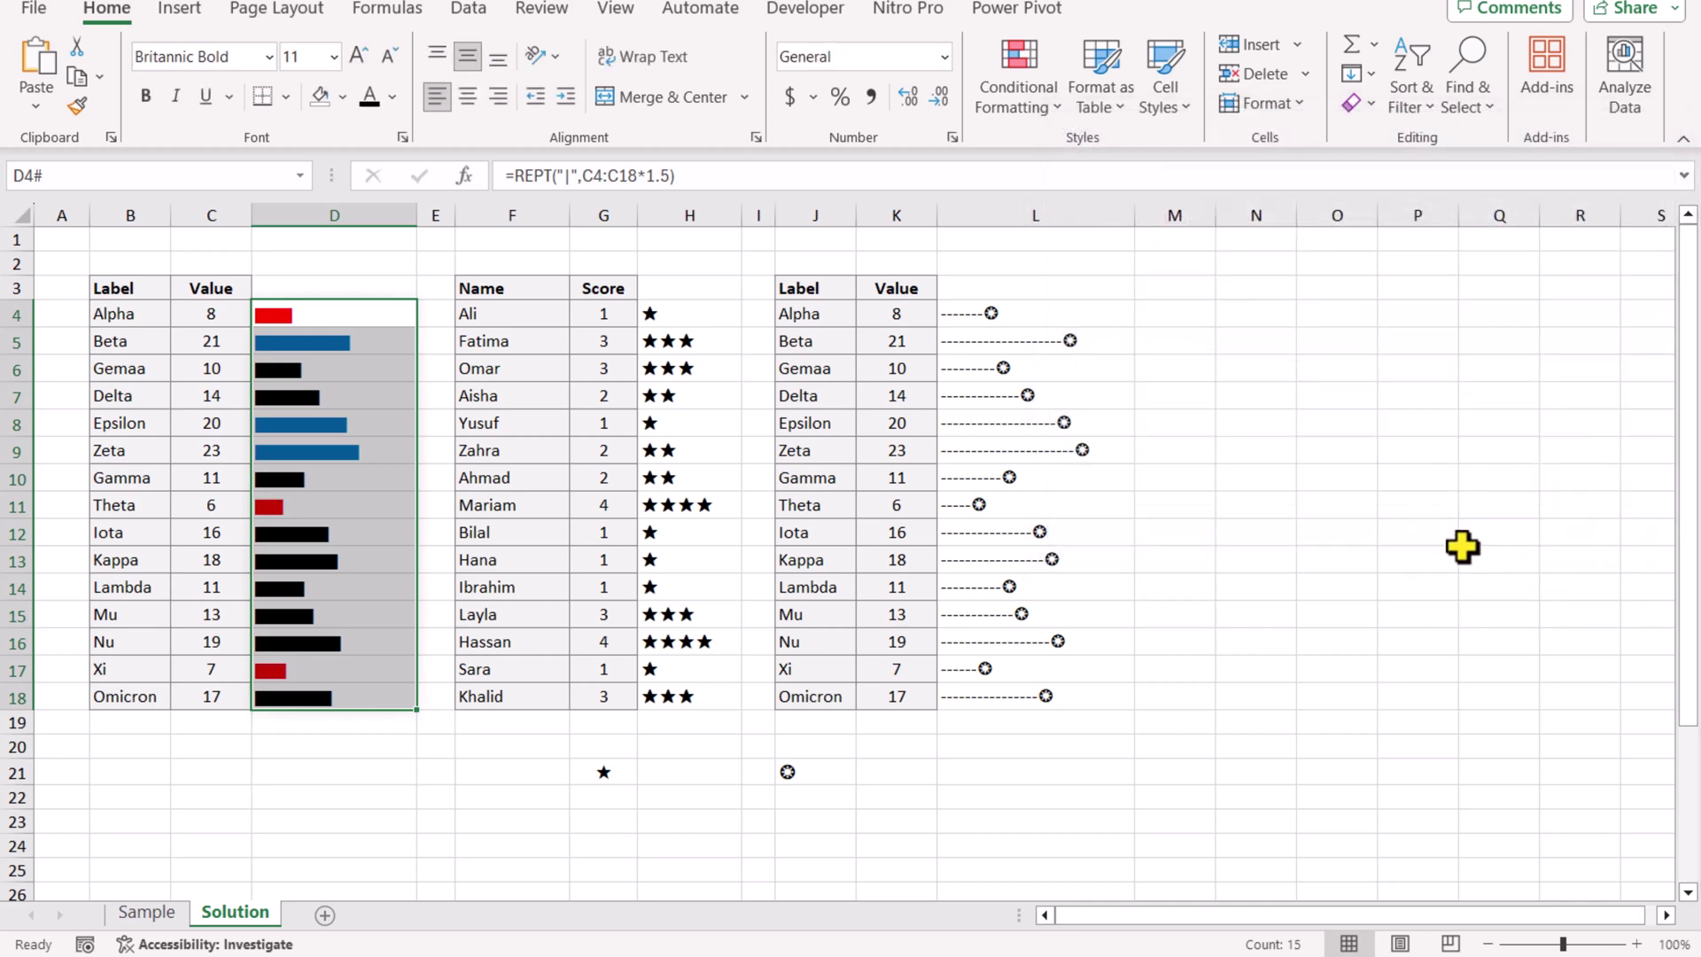
Step: Colour the star ratings in H4:H18 with the standard gold font colour
left_click_drag(668, 319, 698, 696)
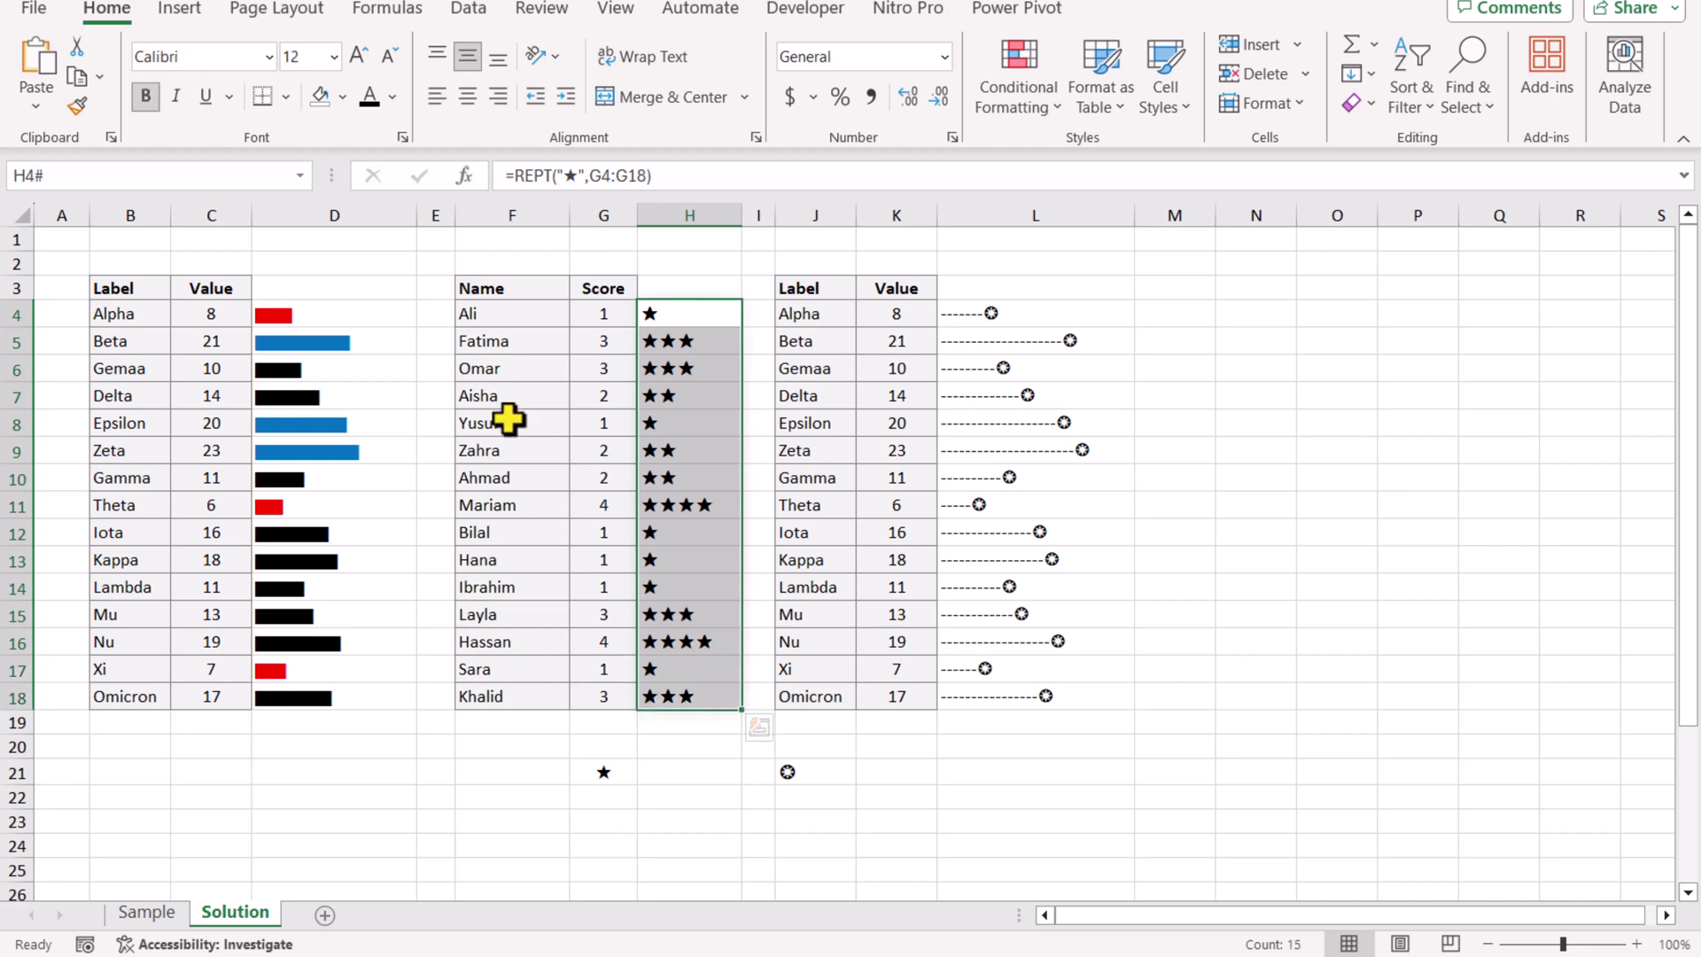
left_click(394, 100)
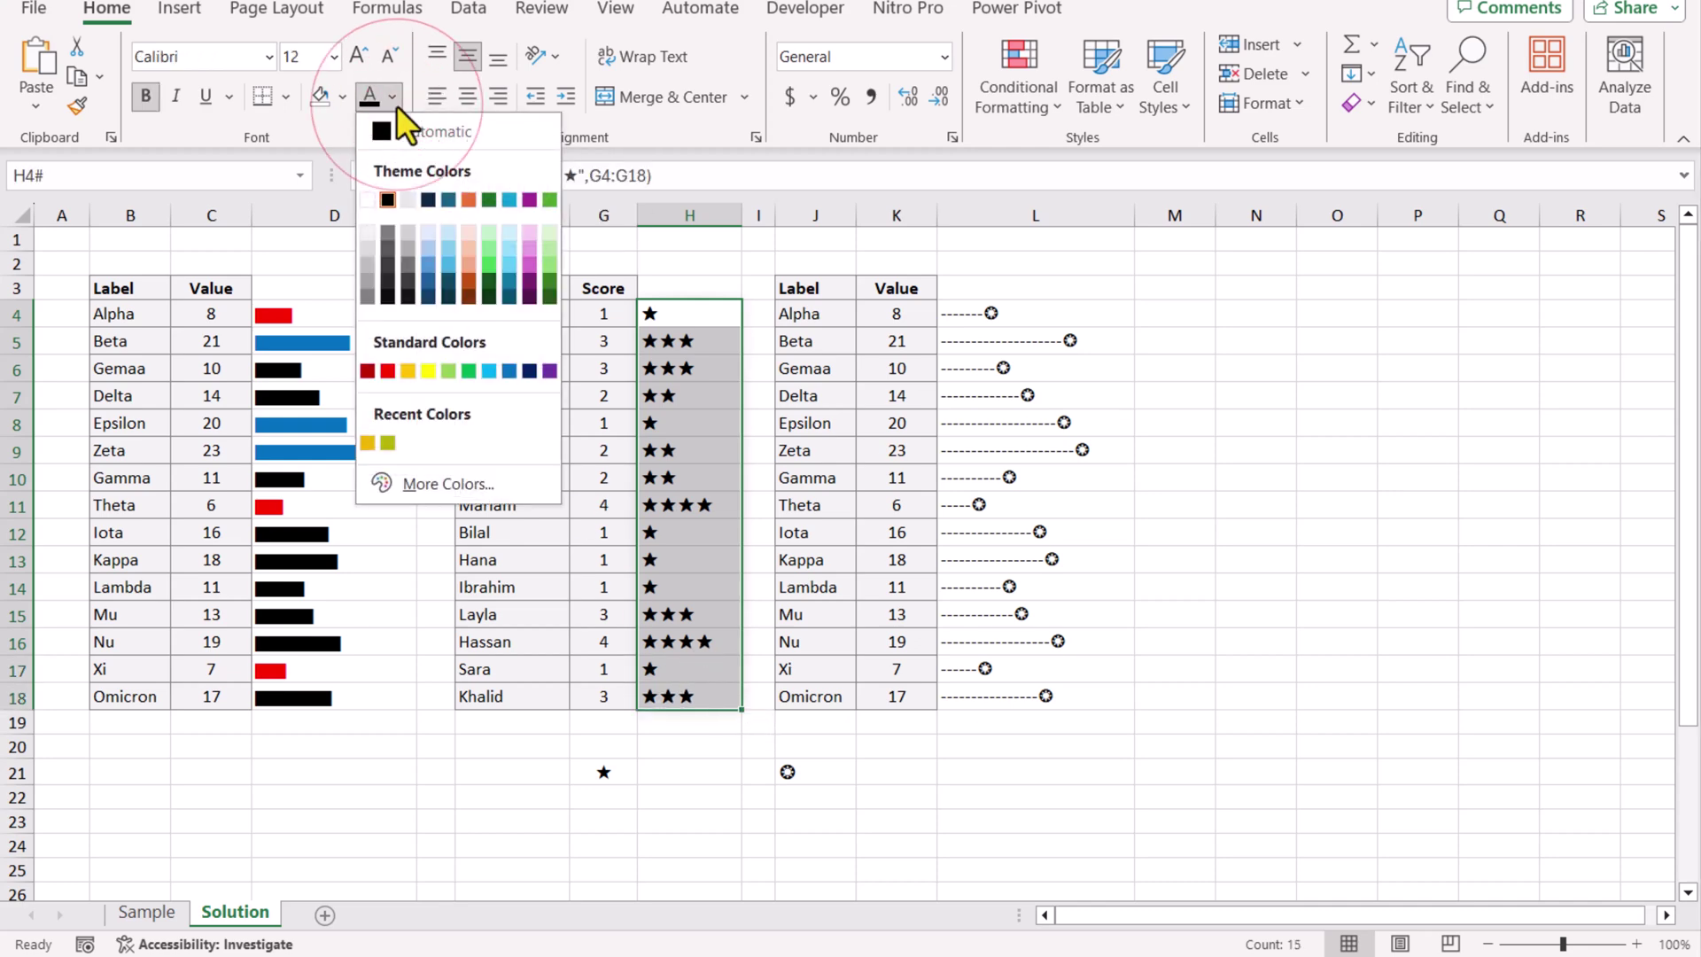
left_click(406, 369)
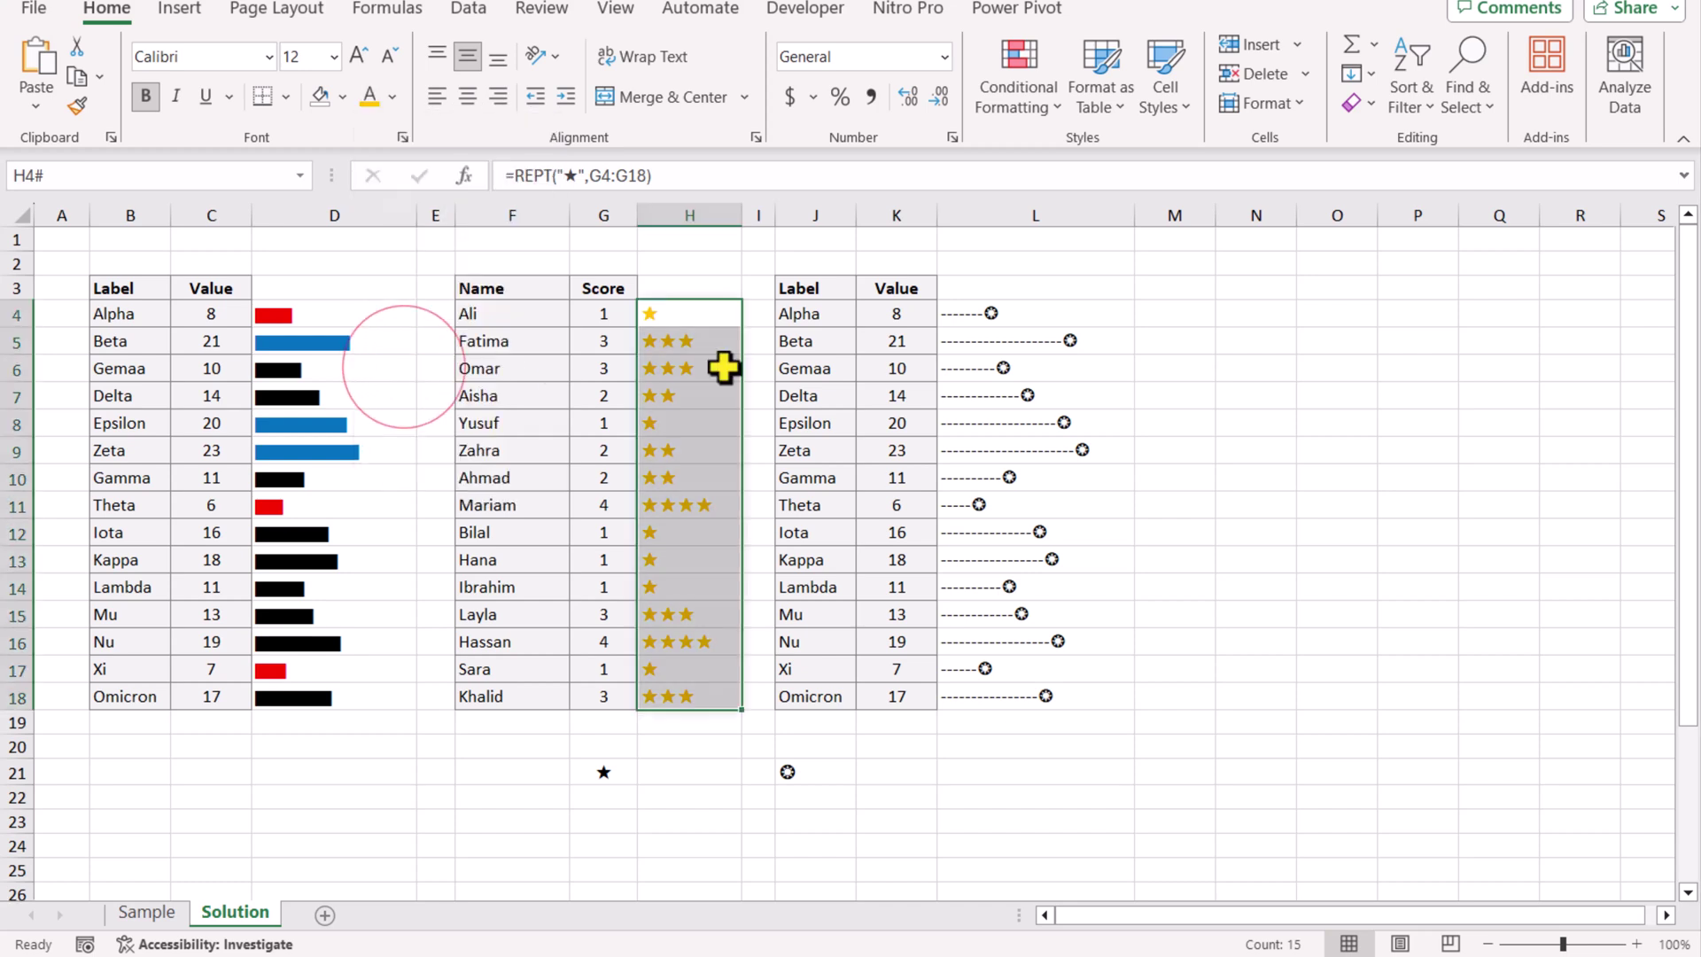
left_click(1063, 779)
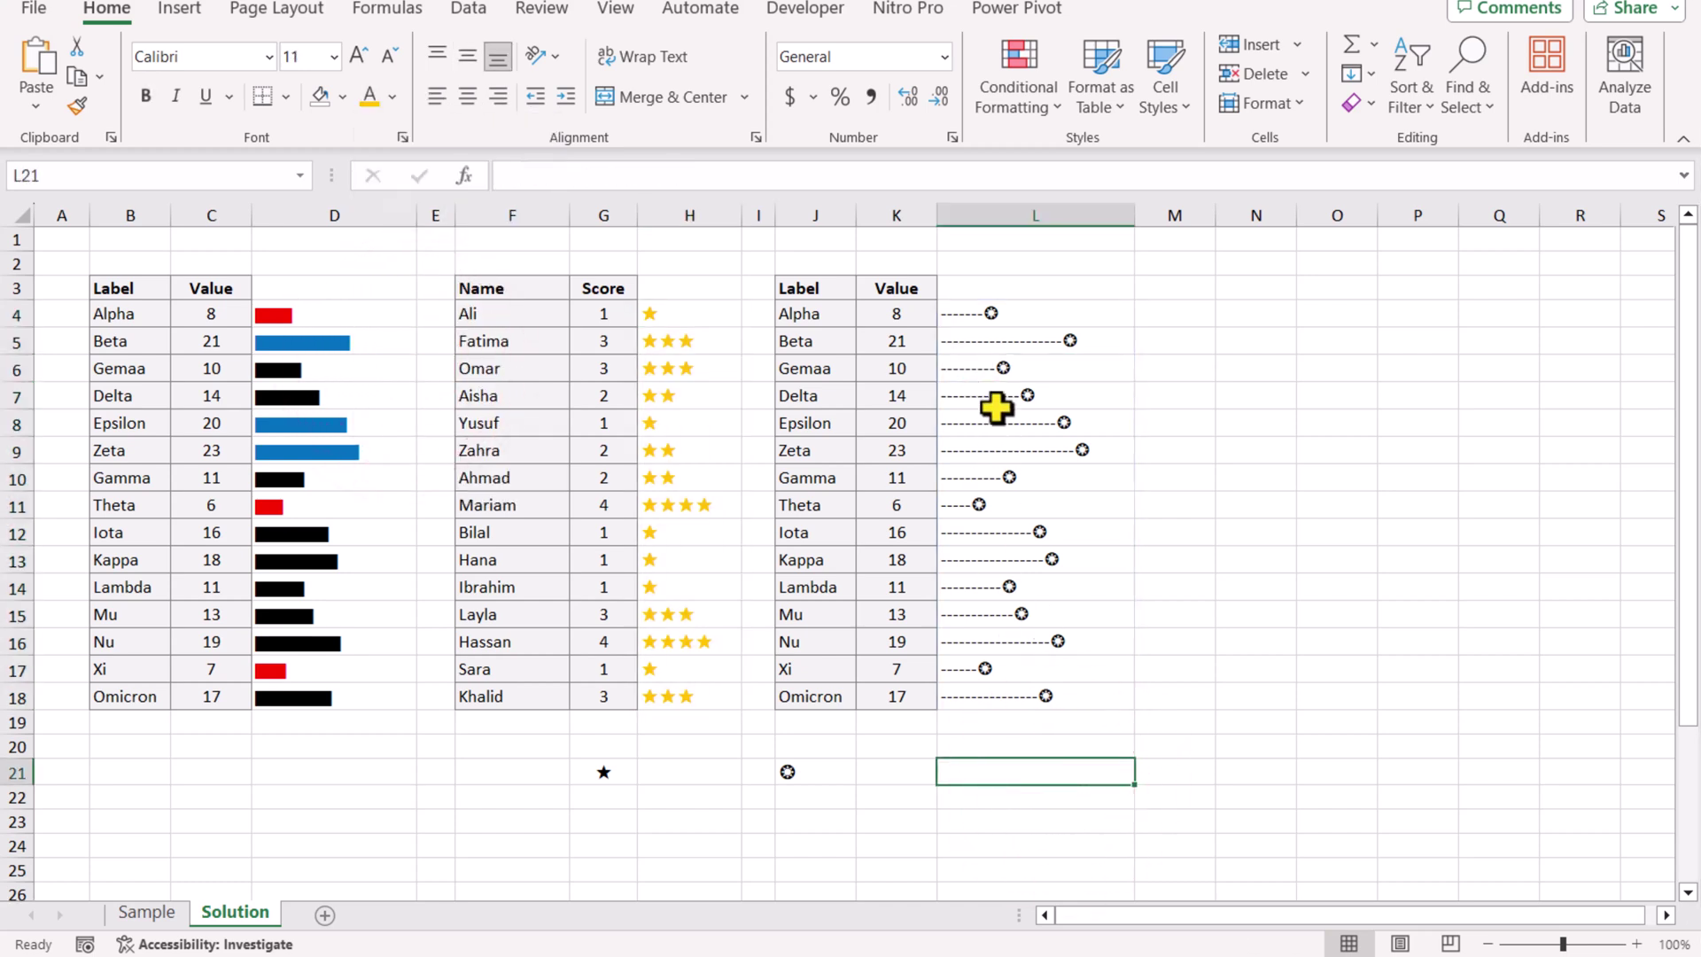
Step: Create a formula-based conditional formatting rule for the lollipop charts in L4:L18 with the condition =$K4>=18
left_click_drag(1019, 306, 1011, 693)
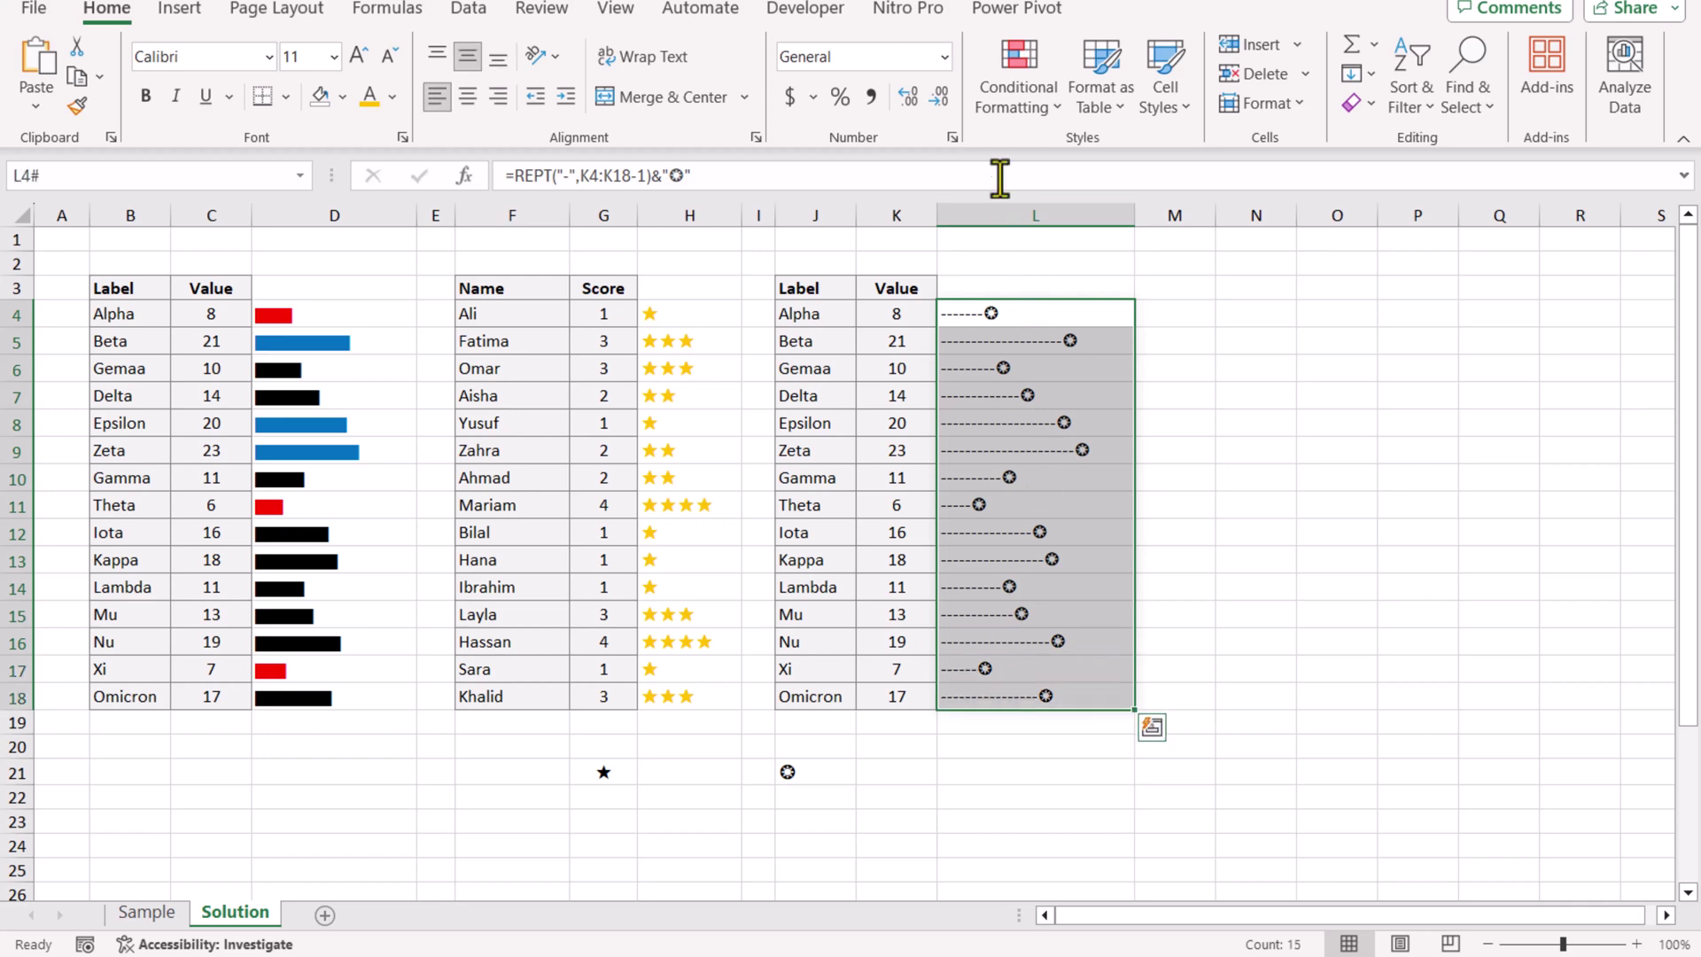
left_click(997, 111)
left_click(1054, 417)
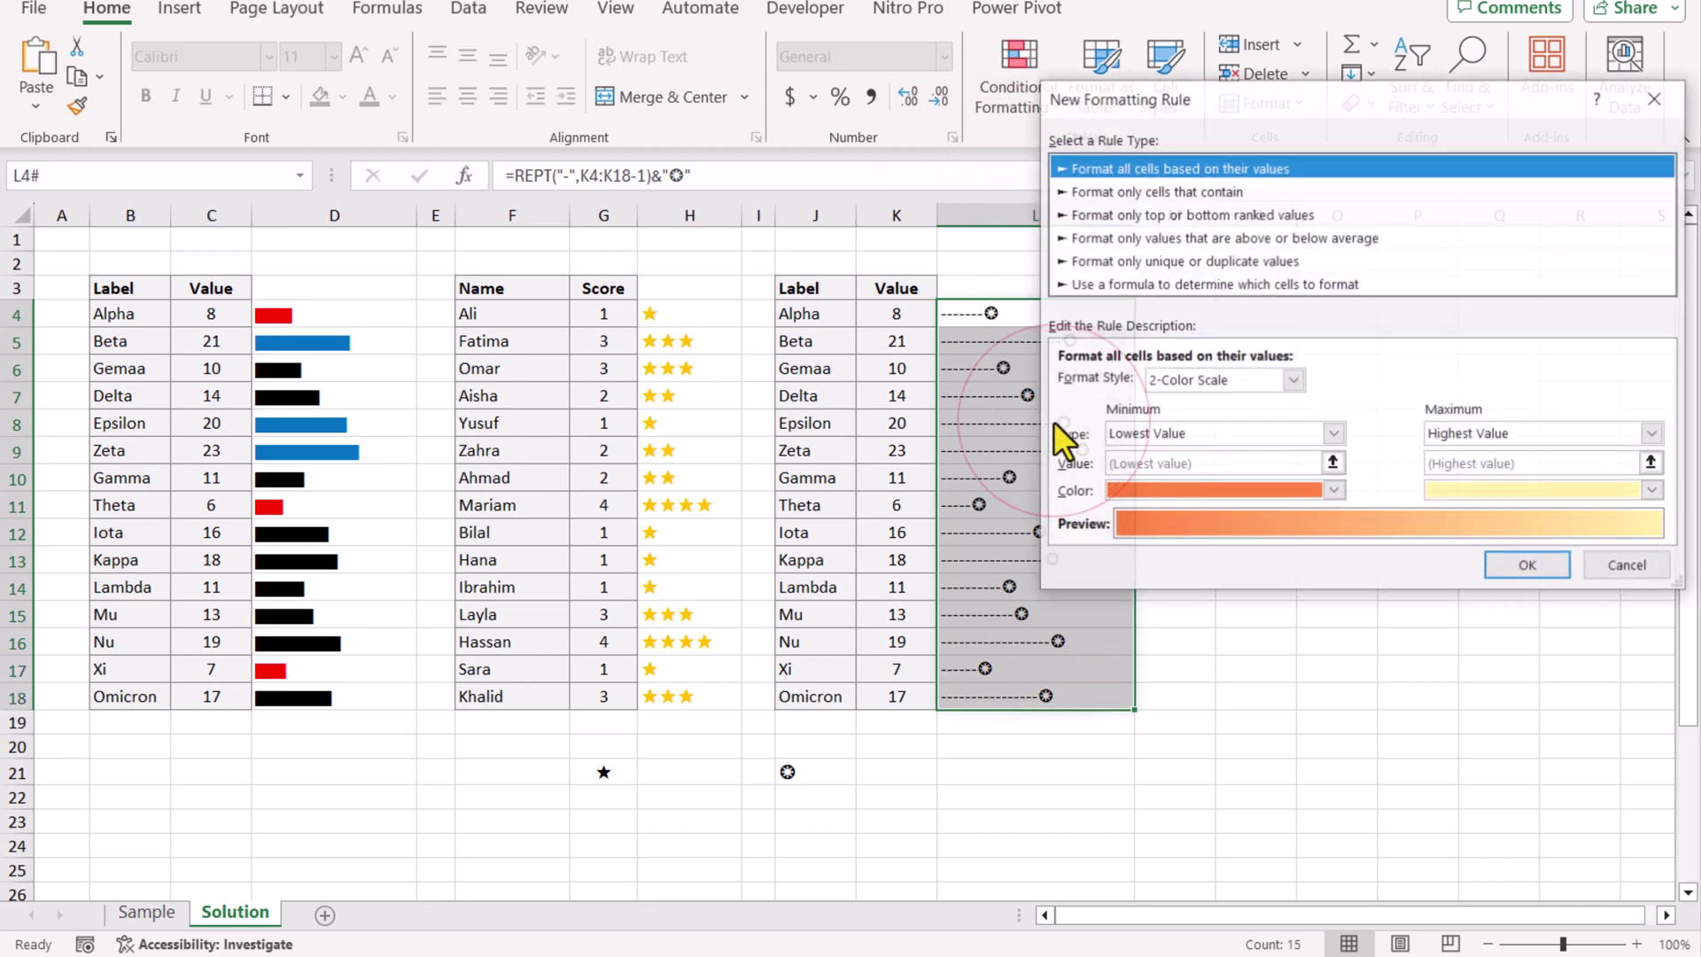
left_click(1130, 285)
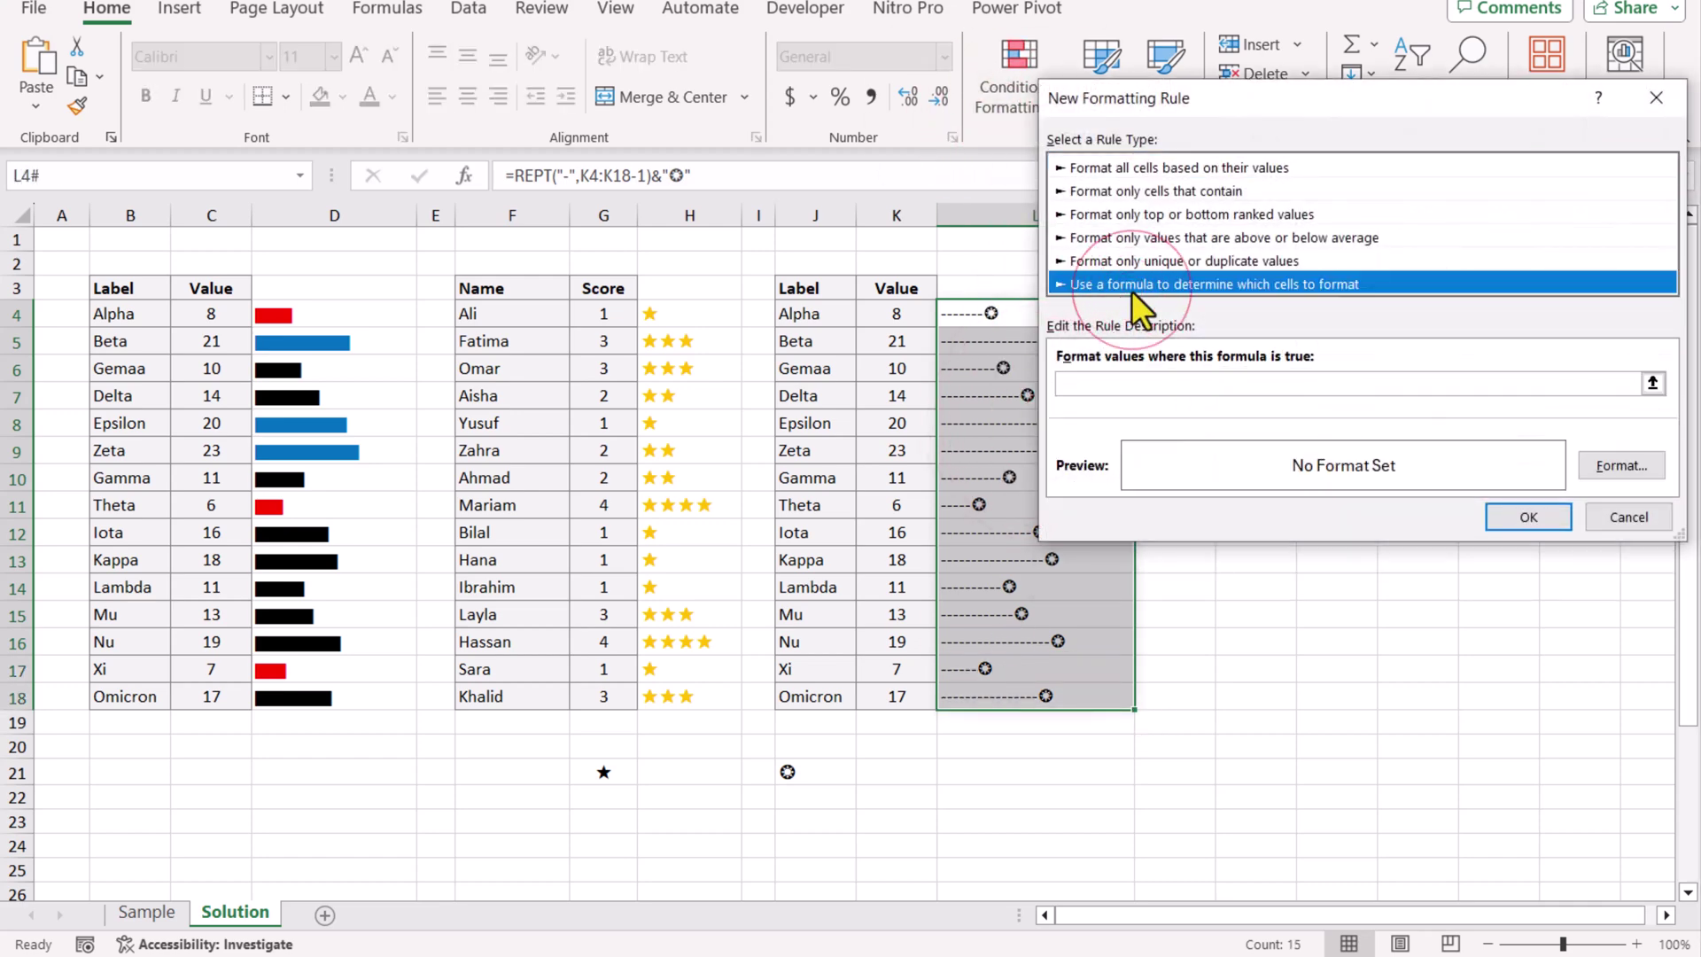
left_click(1142, 383)
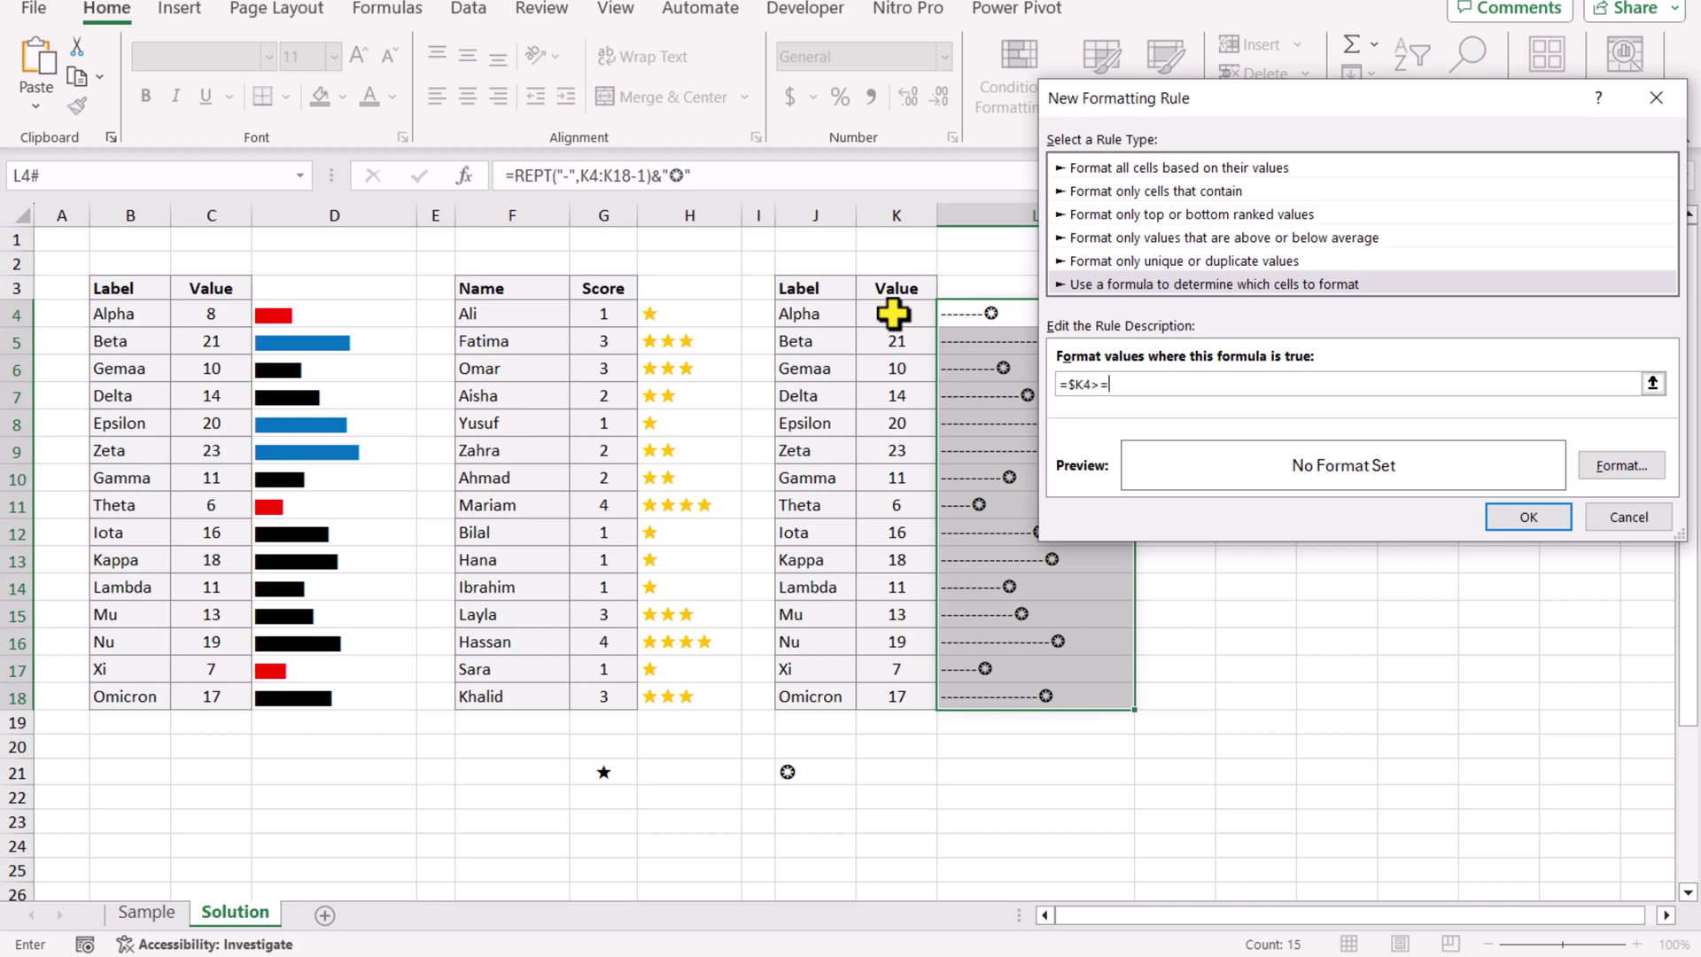
type("8")
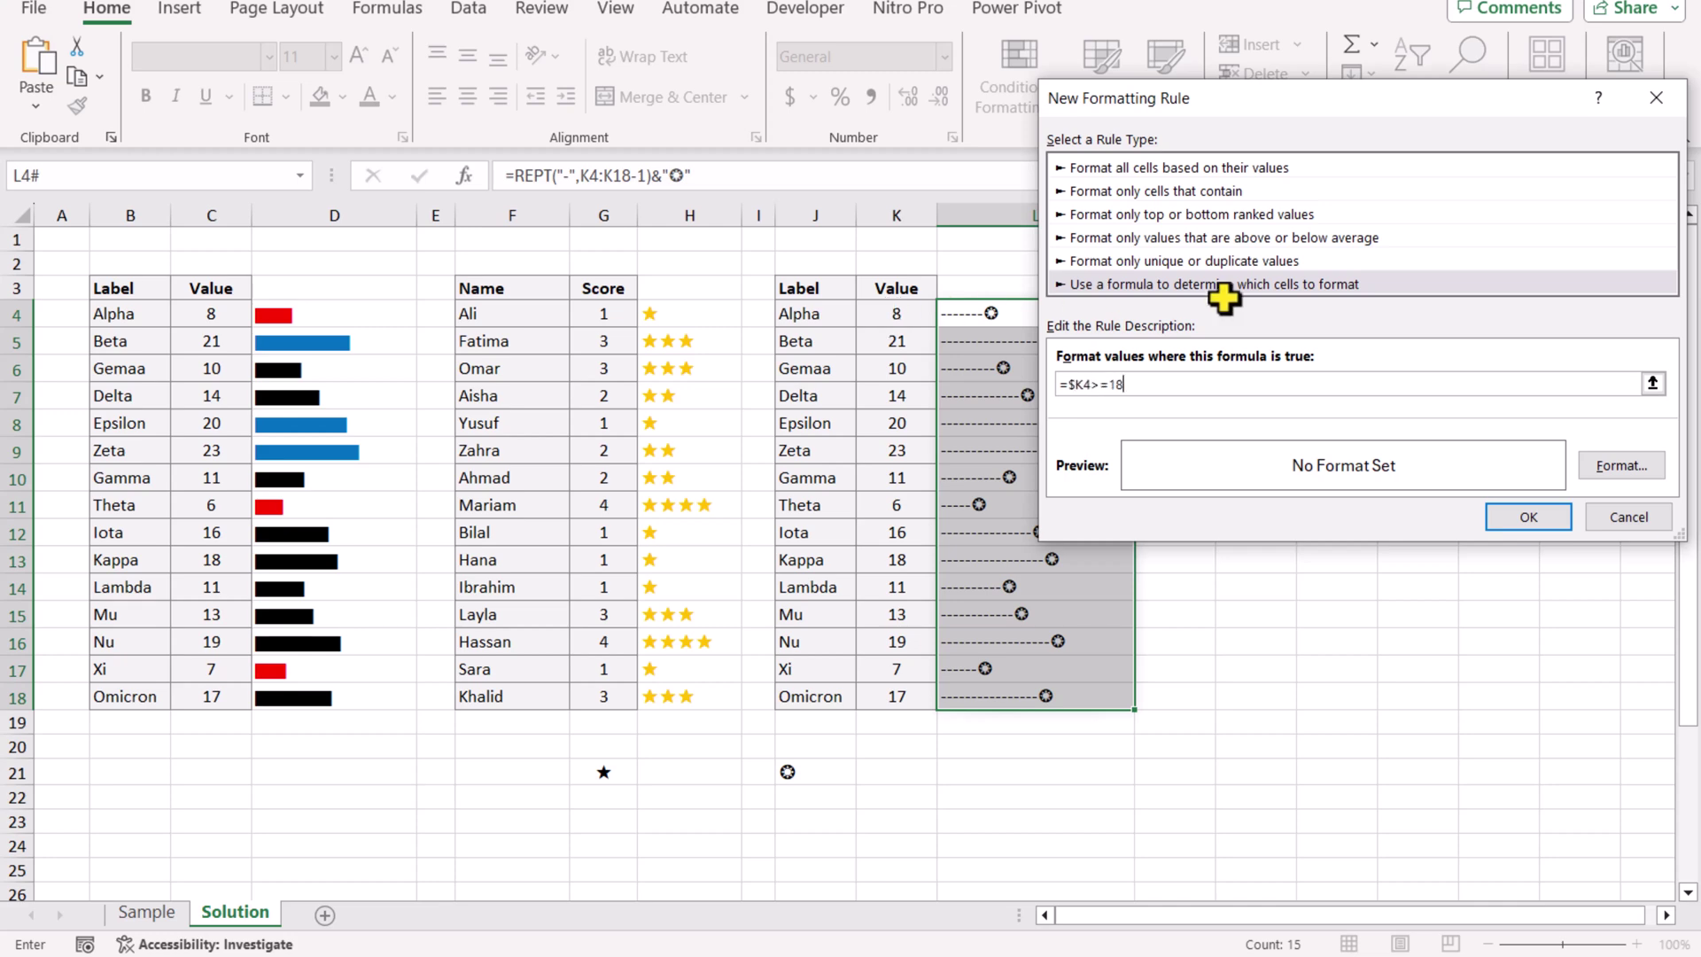
Step: Give the =$K4>=18 rule a standard purple font colour and apply it to the lollipop charts
left_click(1605, 470)
left_click(1362, 234)
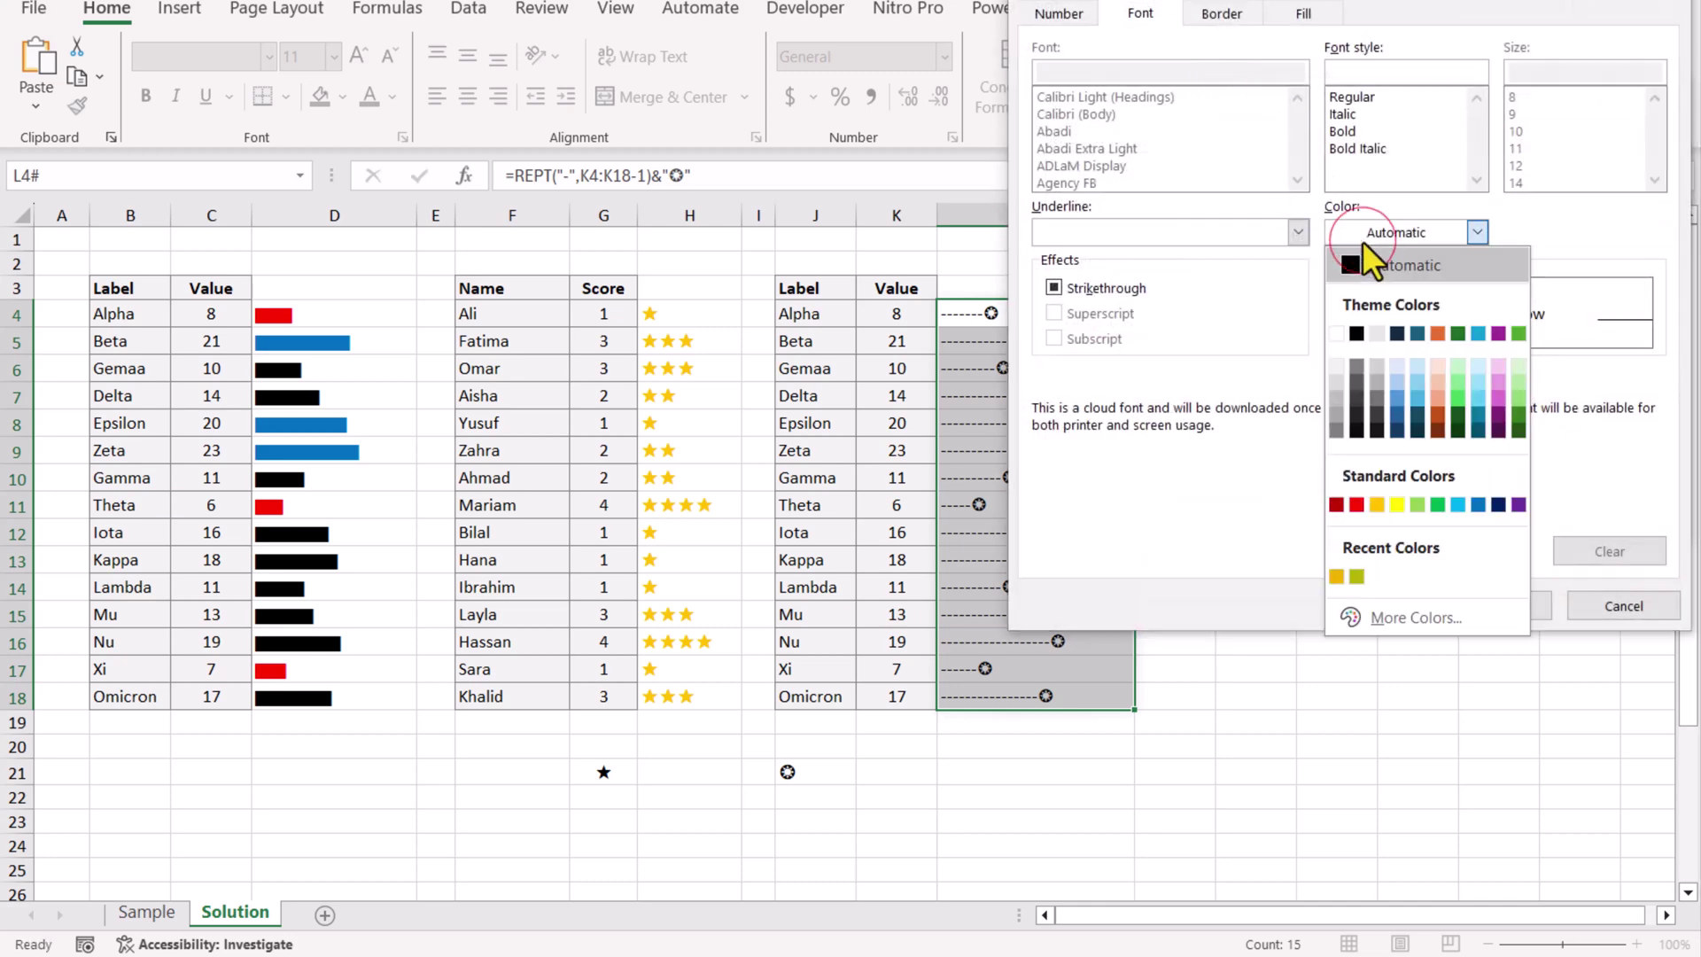
left_click(1517, 504)
left_click(1522, 599)
left_click(1528, 516)
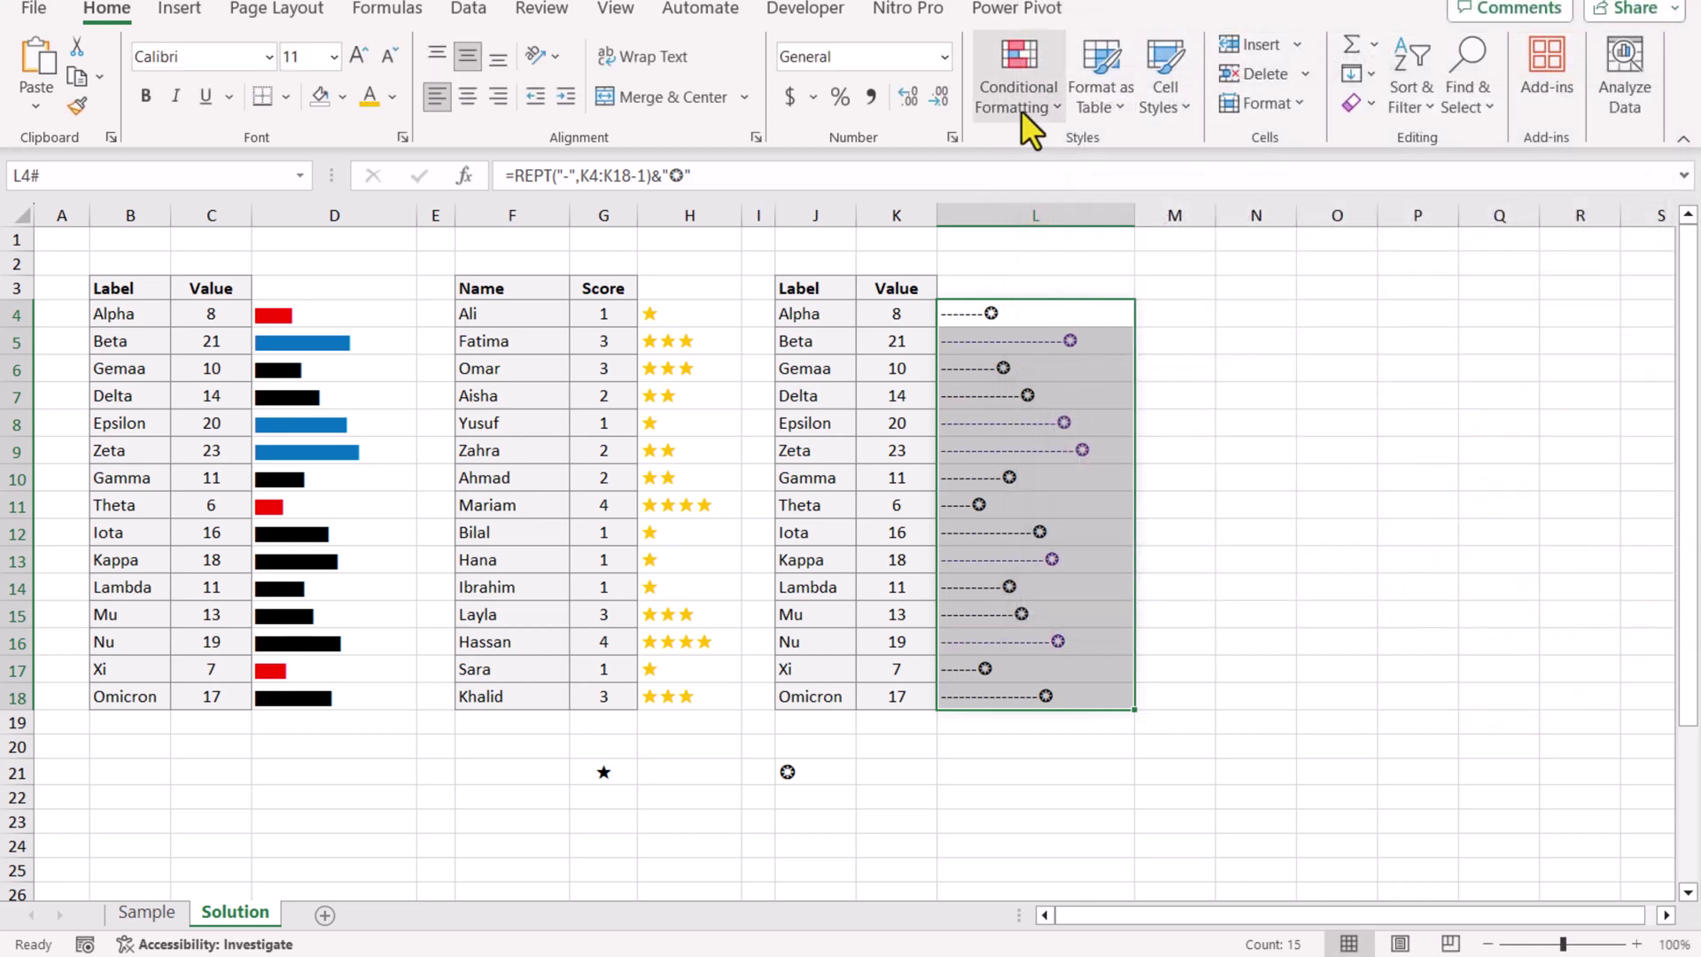
Step: Add a second formula-based conditional formatting rule for L4:L18 with the condition =$K4<8
left_click(1019, 104)
left_click(1054, 412)
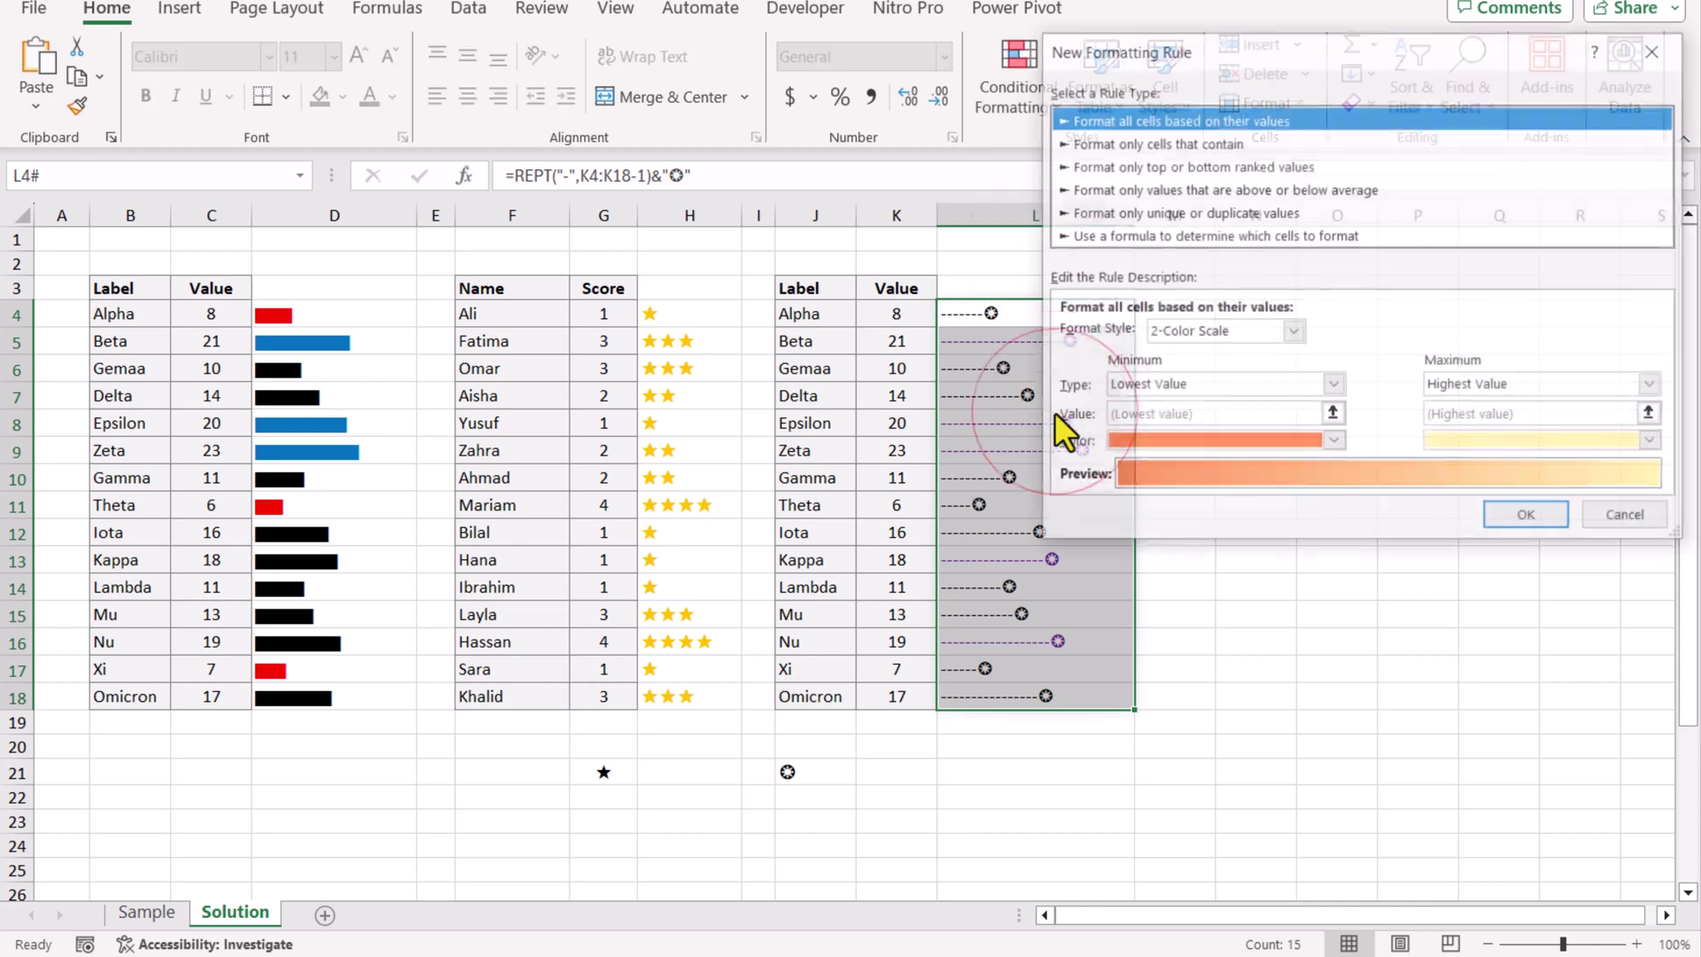
left_click(1190, 234)
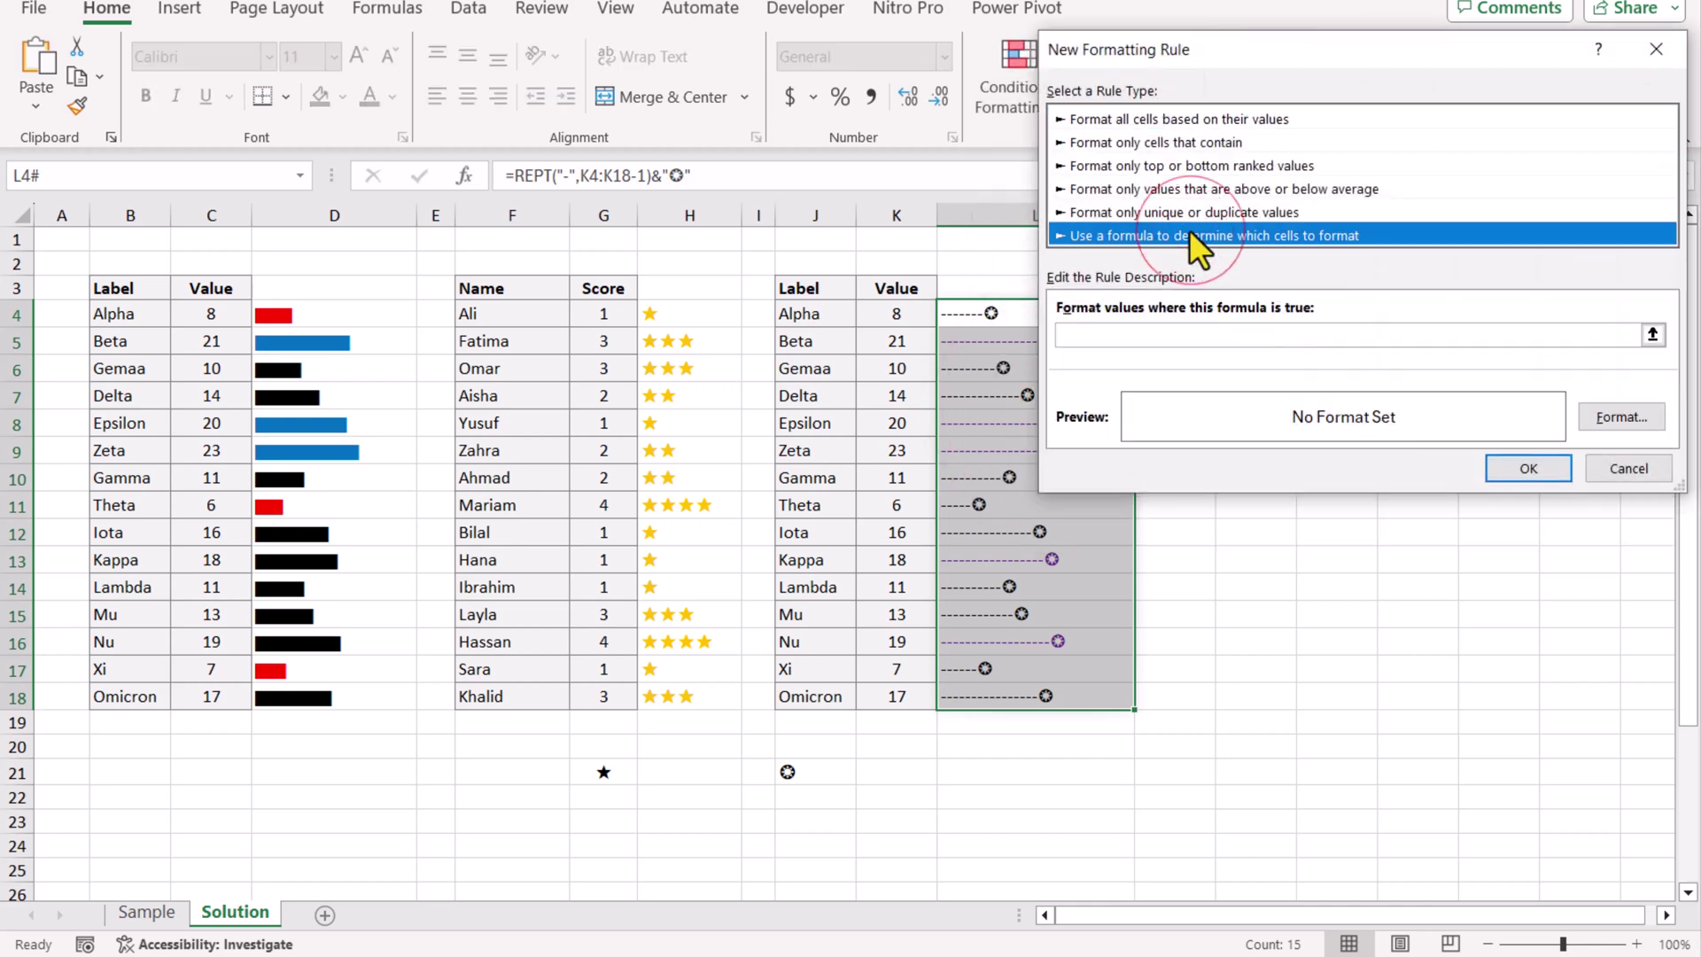
left_click(1231, 335)
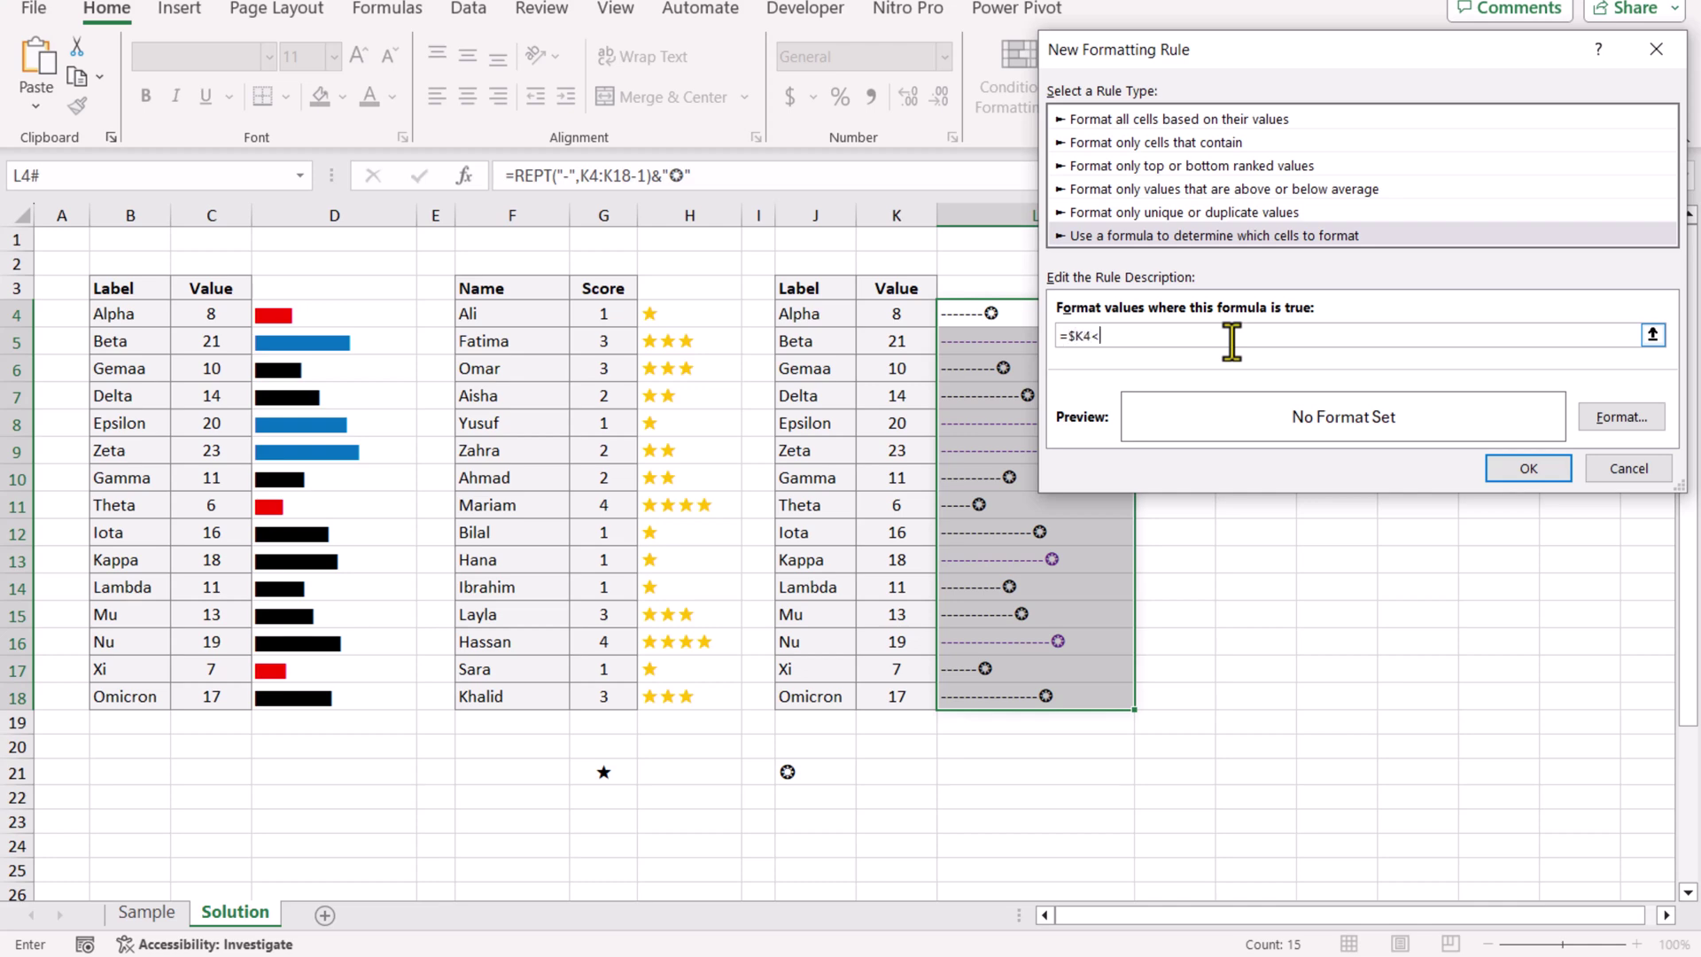
type("=$K4<9")
Step: Give the =$K4<8 rule a standard red font colour and apply it to the lollipop charts
left_click(1634, 416)
left_click(1417, 229)
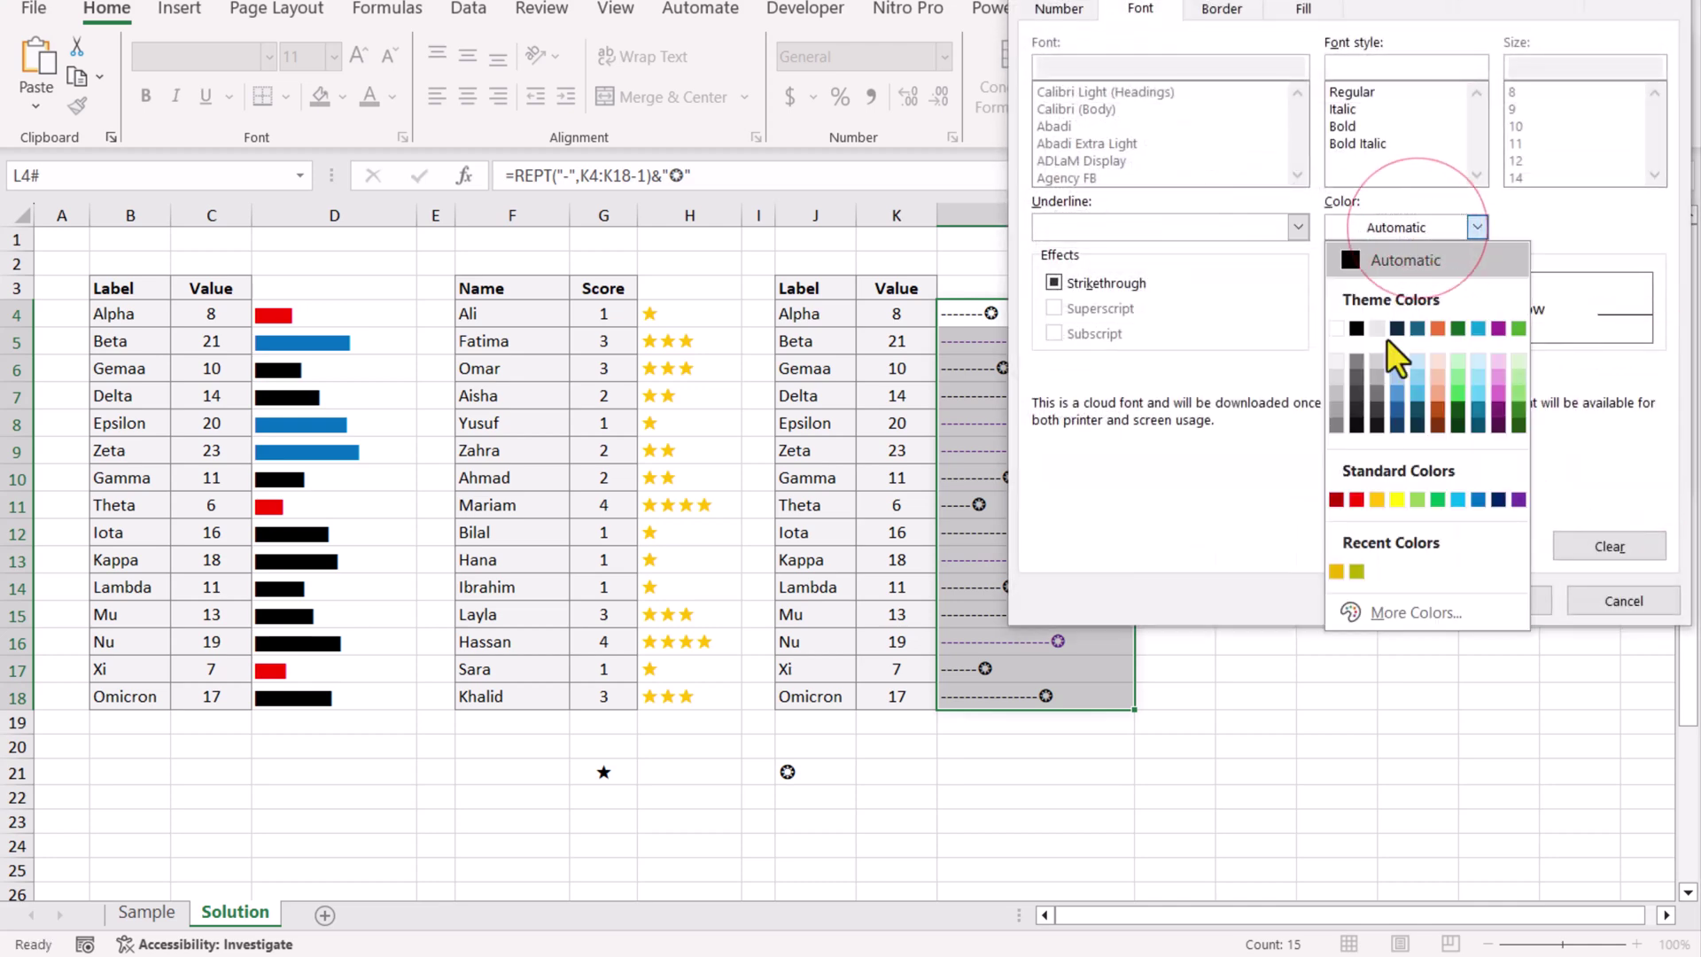
left_click(1359, 496)
left_click(1519, 597)
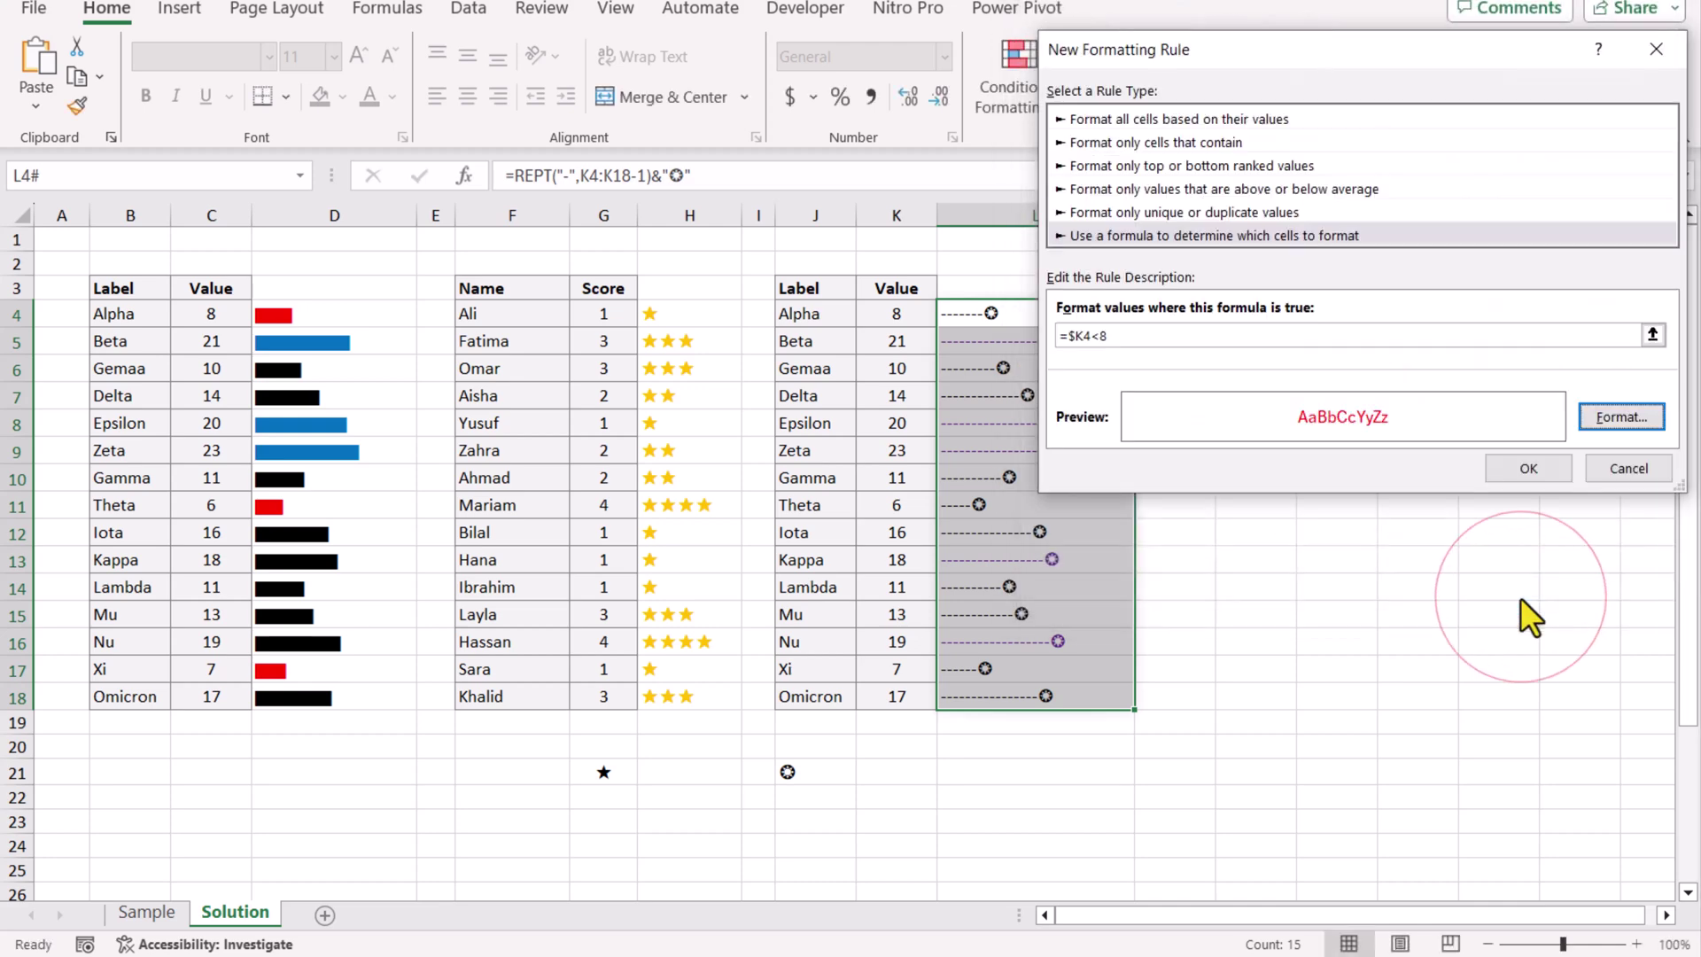
left_click(1508, 478)
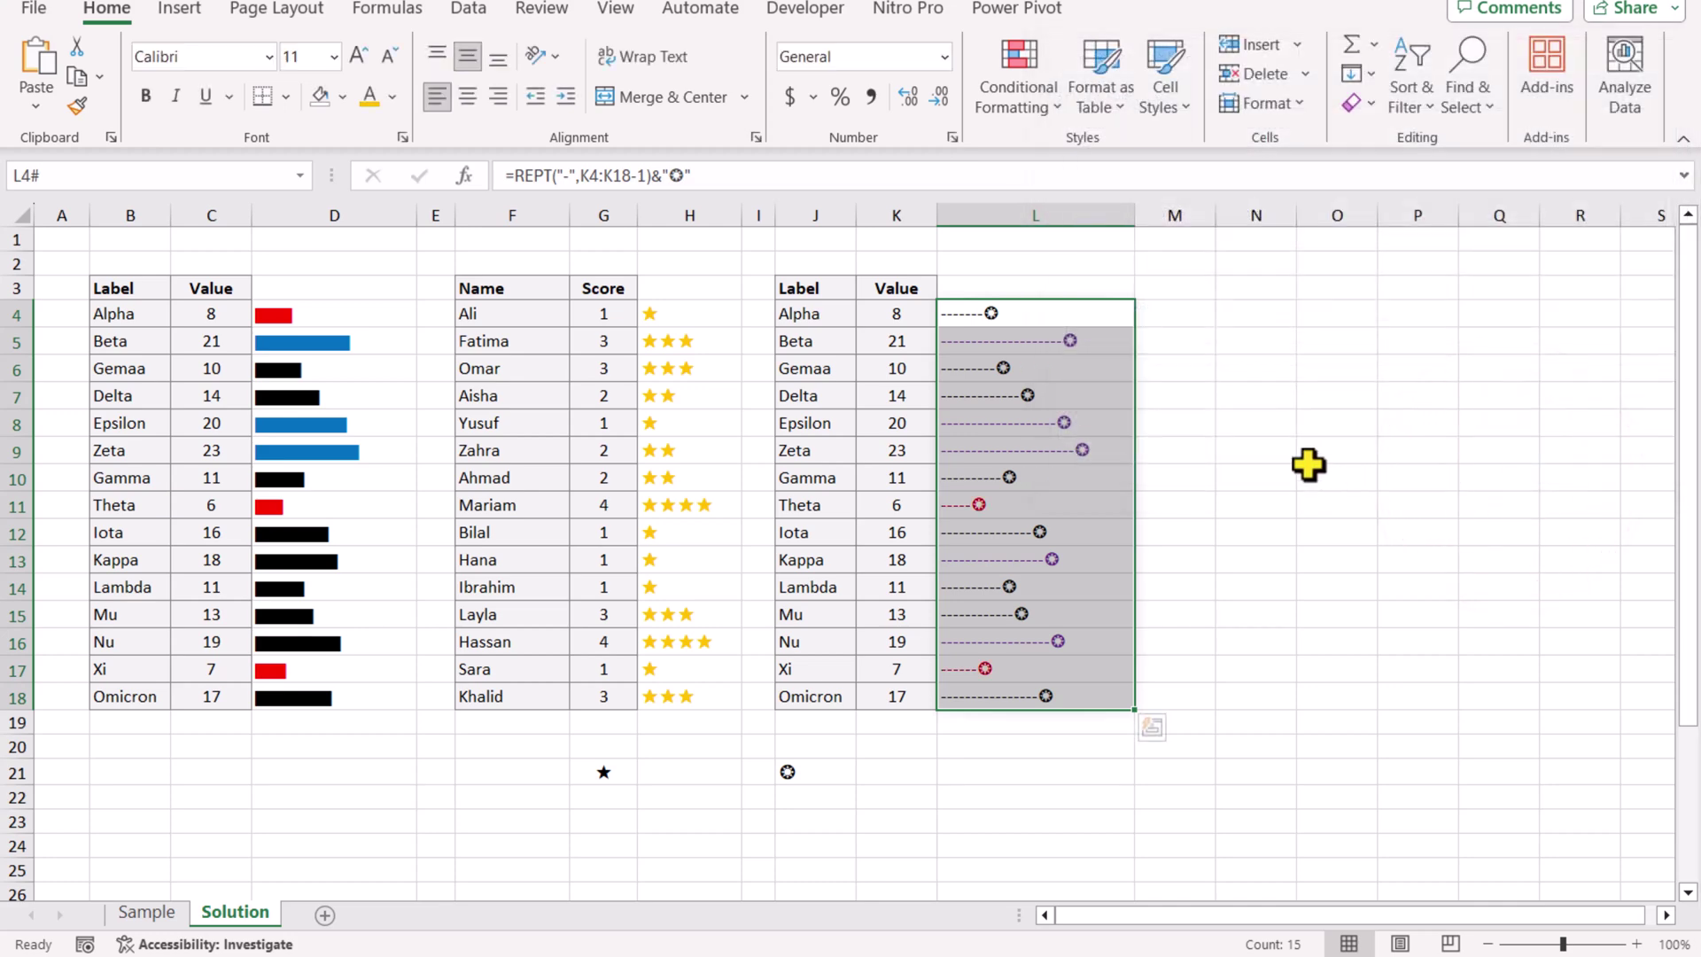
Step: Deselect the lollipop range and hide the gridlines on the Solution sheet
left_click(1306, 461)
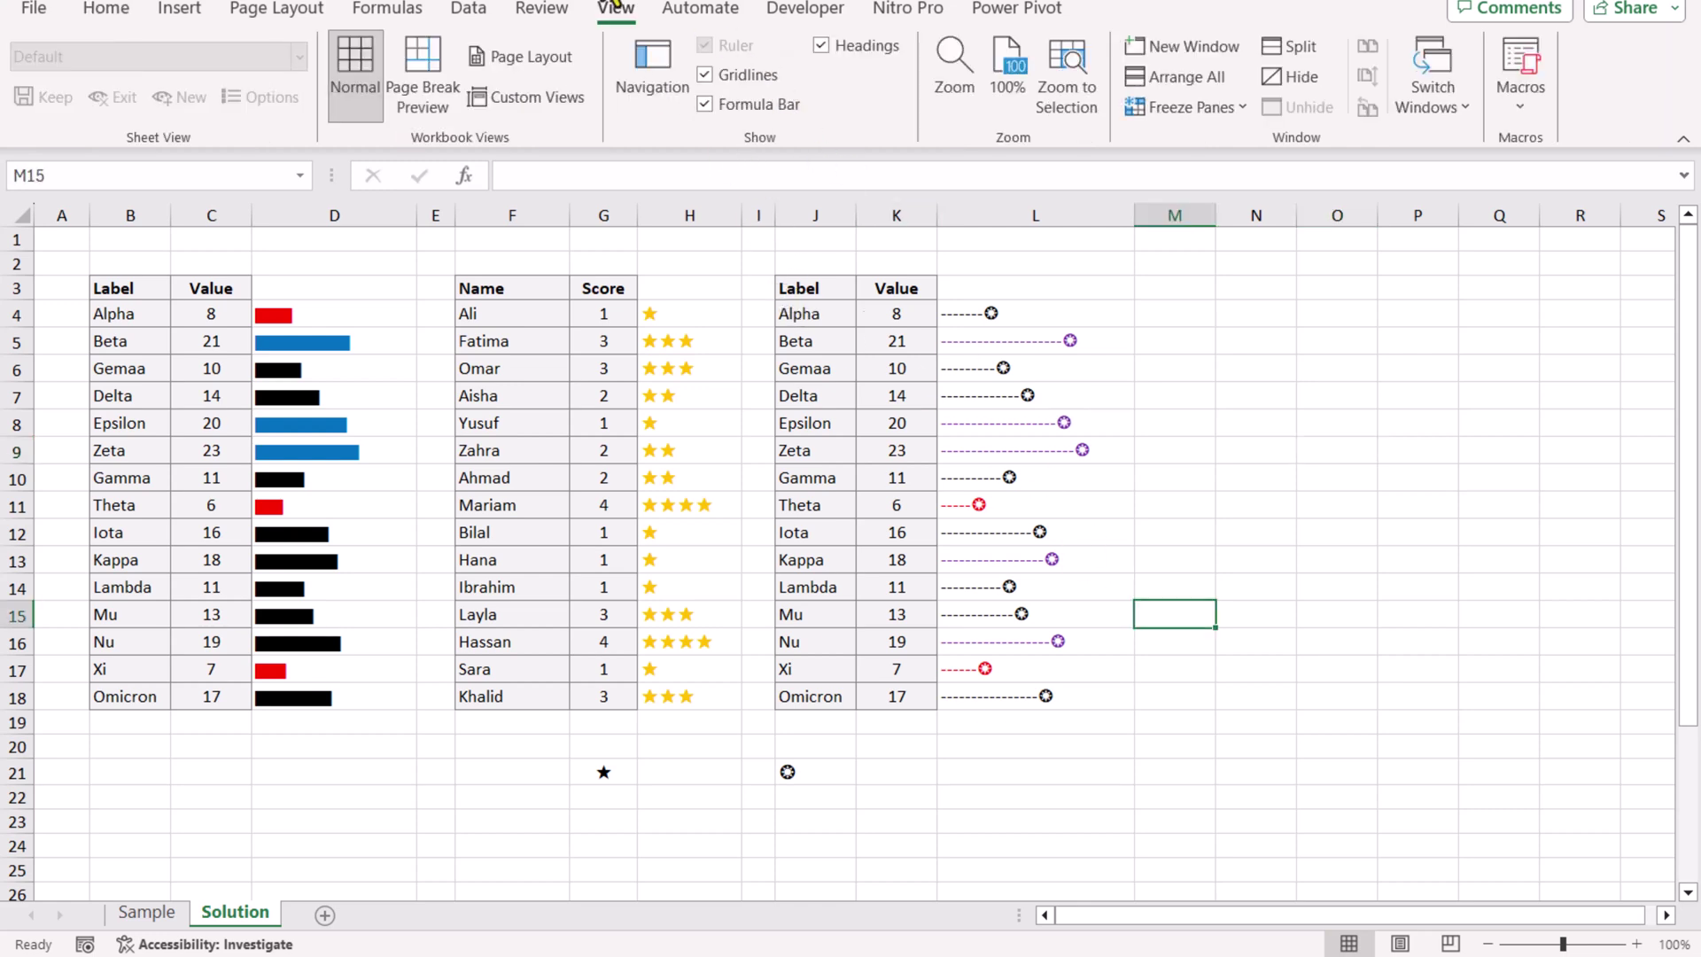
left_click(738, 78)
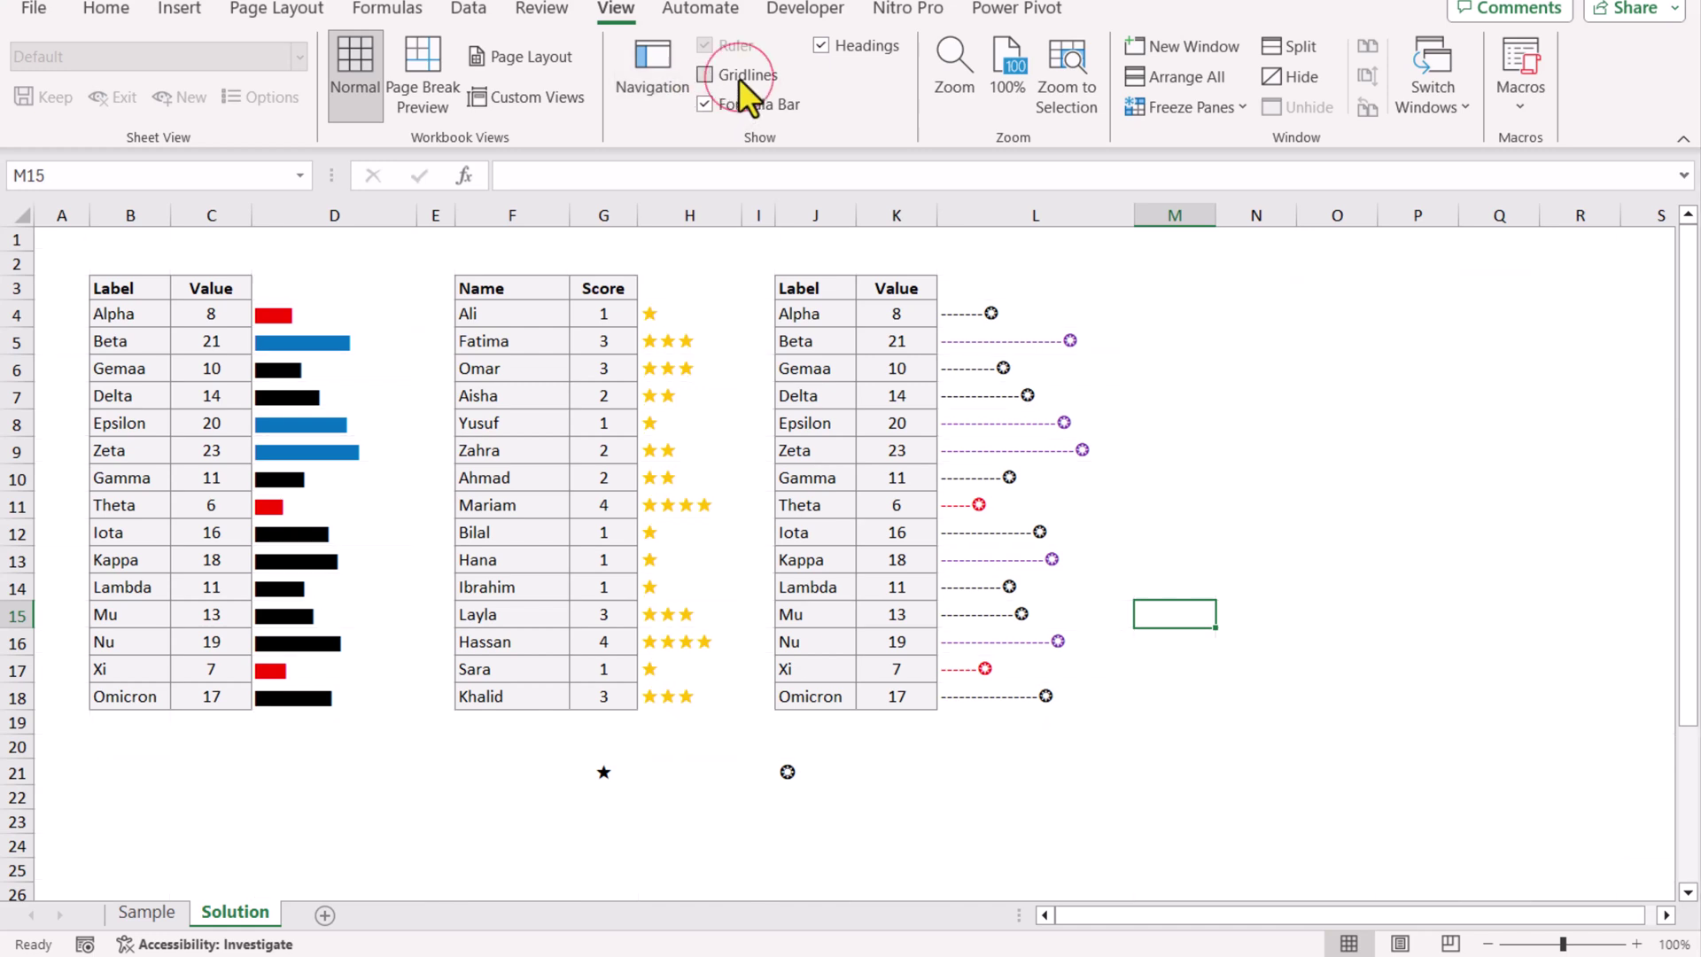
left_click(948, 786)
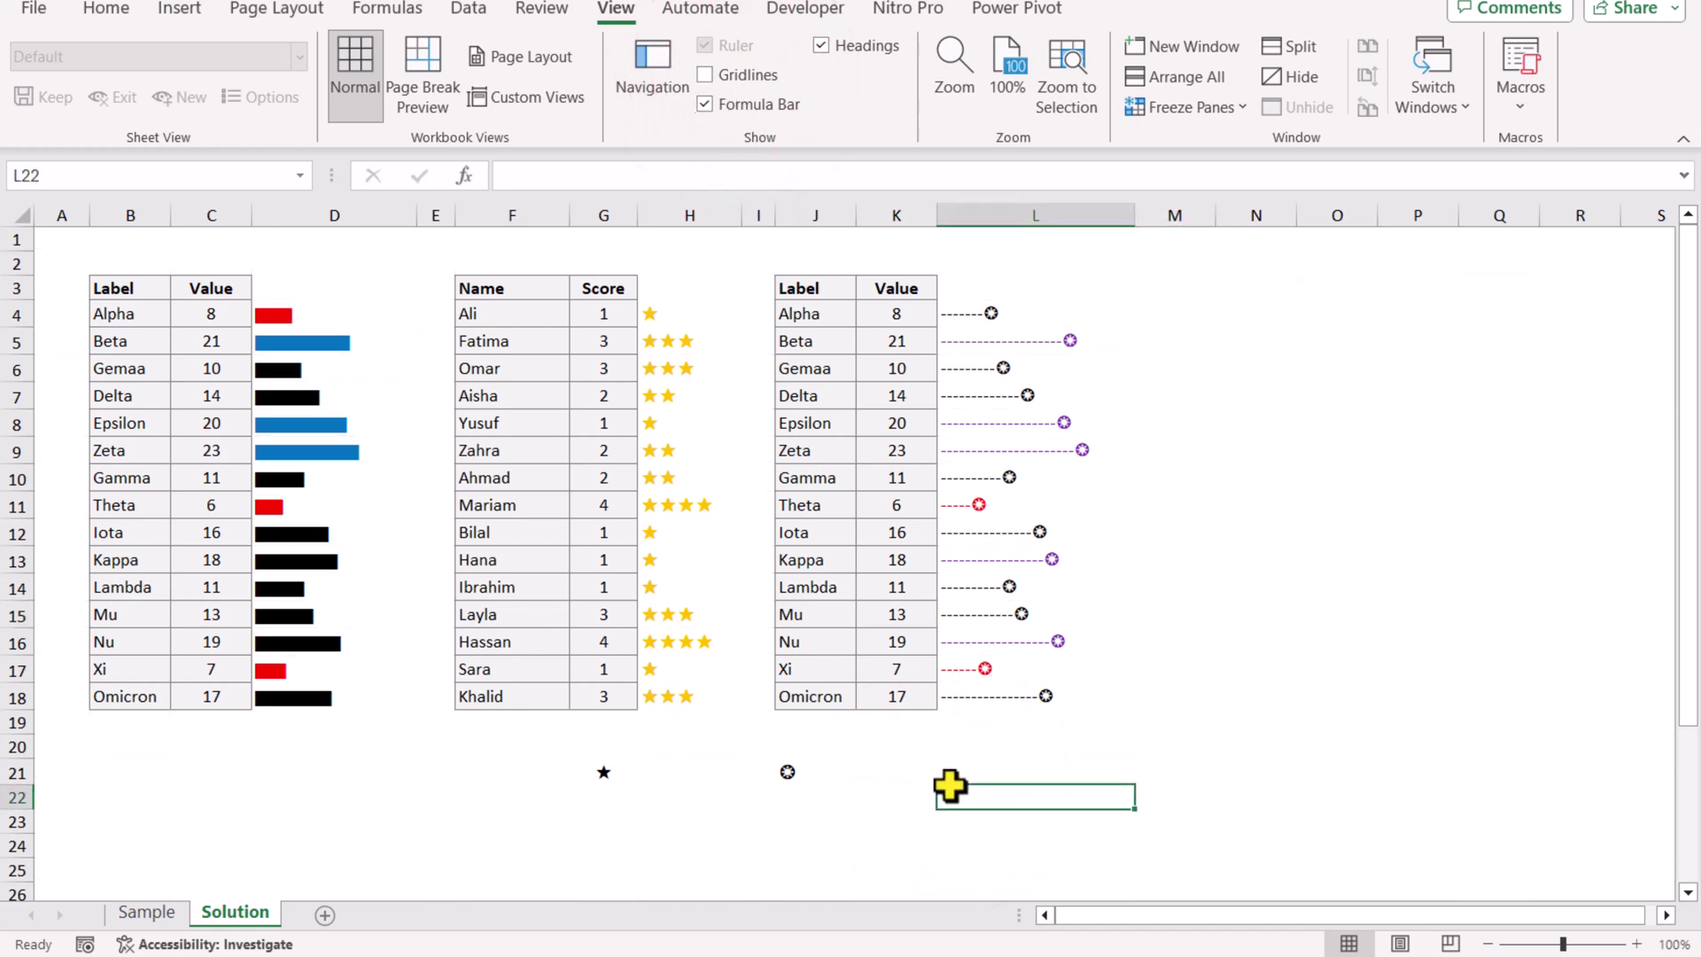